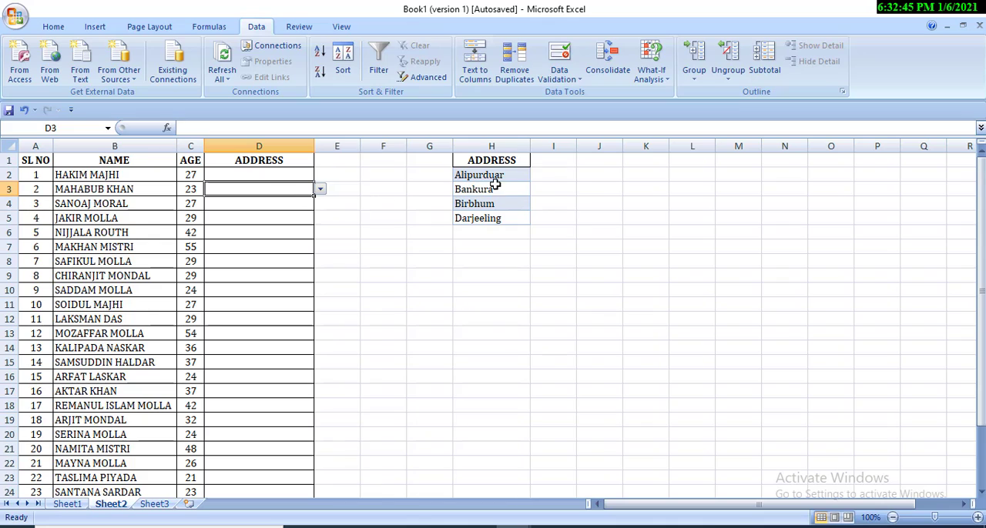
Step: Choose Alipurduar from the drop-down list for address cells D7 and D10 on Sheet2
{"action": "left_click", "coordinate": [257, 176]}
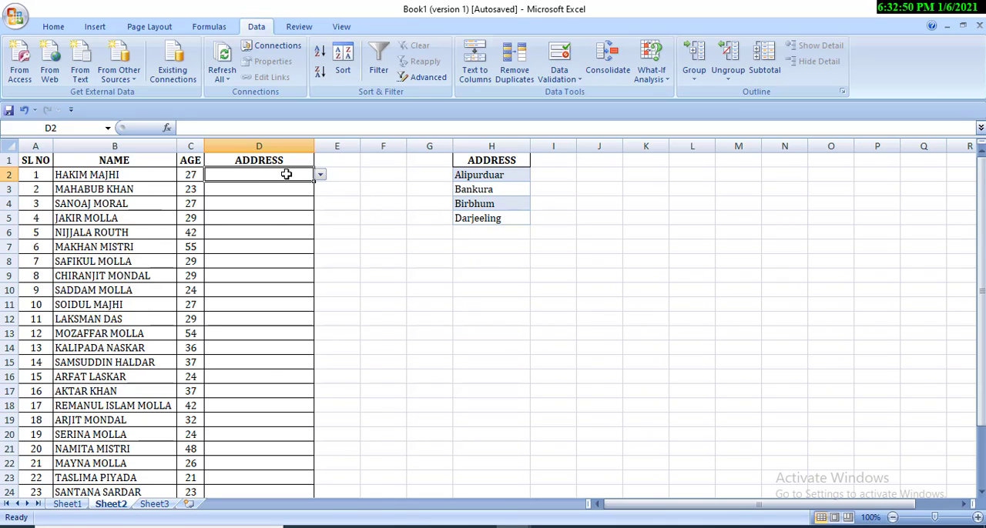
{"action": "left_click", "coordinate": [268, 244]}
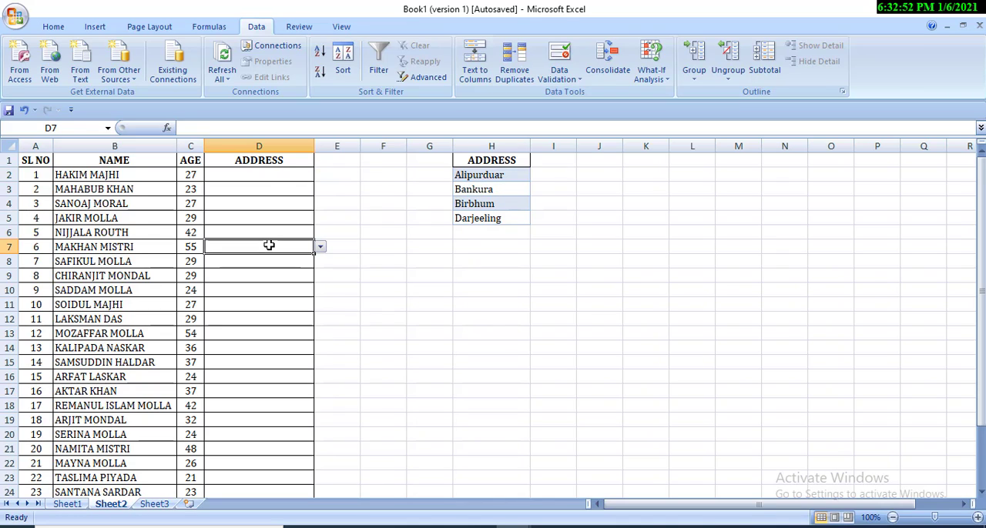
{"action": "left_click", "coordinate": [321, 247]}
{"action": "left_click", "coordinate": [299, 259]}
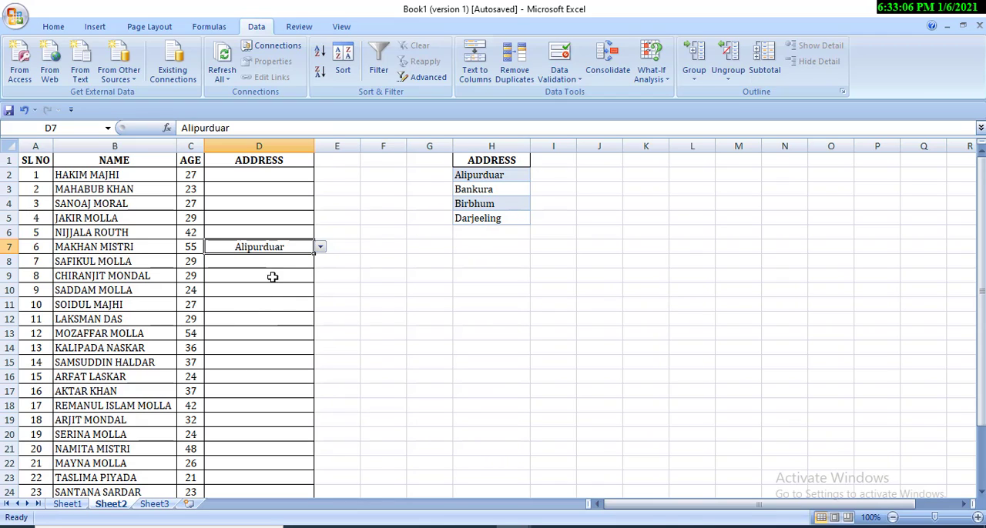
{"action": "left_click", "coordinate": [267, 286]}
{"action": "left_click", "coordinate": [320, 291]}
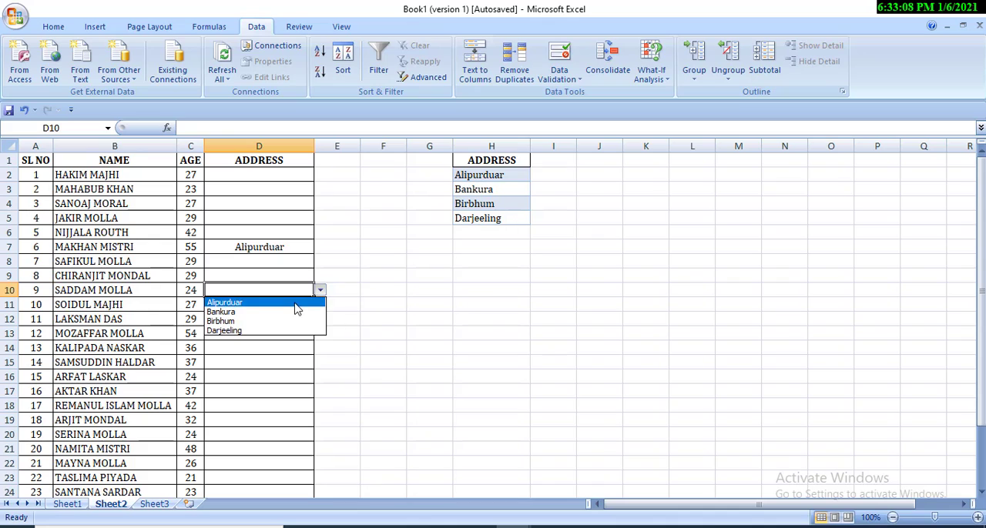
{"action": "left_click", "coordinate": [282, 303]}
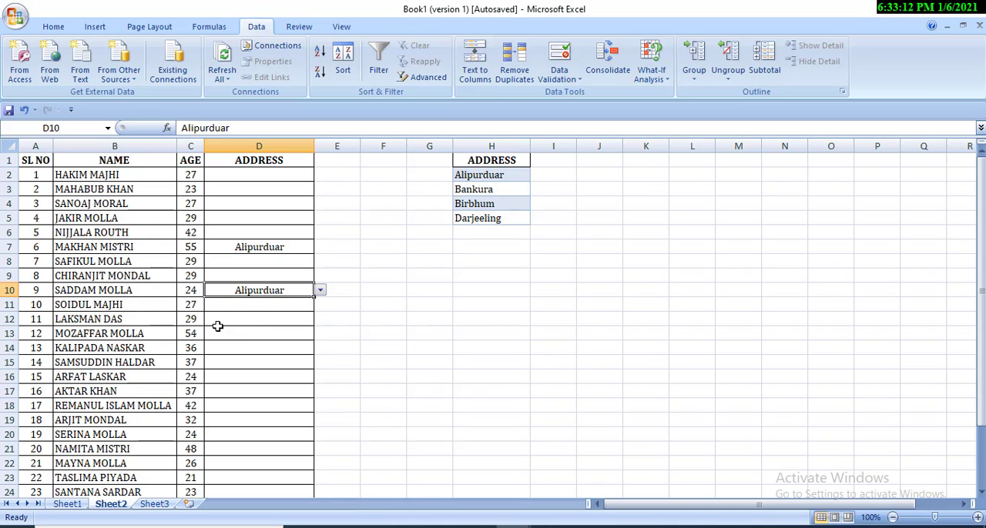
Step: Try to enter kolkata, which is not in the source list, as the address in cell D12
{"action": "left_click", "coordinate": [247, 318]}
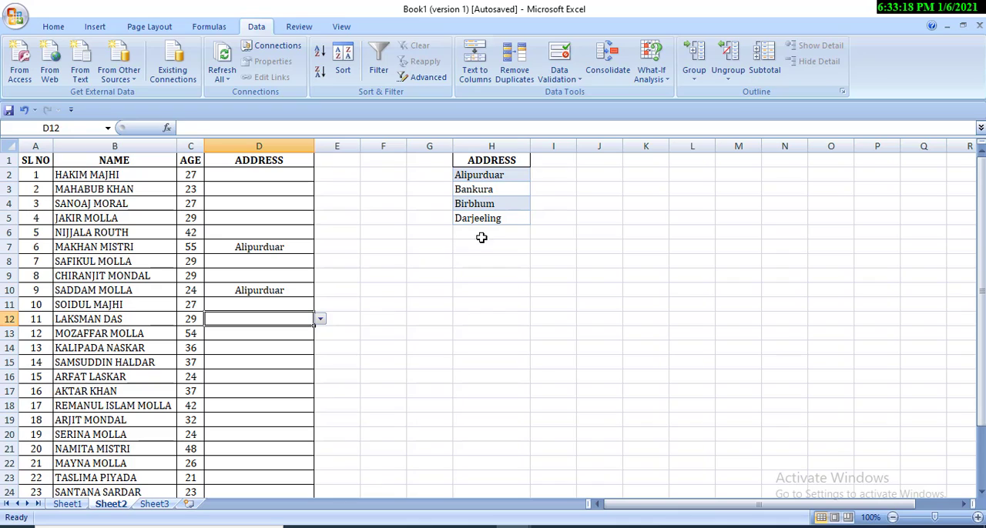
{"action": "left_click", "coordinate": [487, 234]}
{"action": "left_click", "coordinate": [267, 310]}
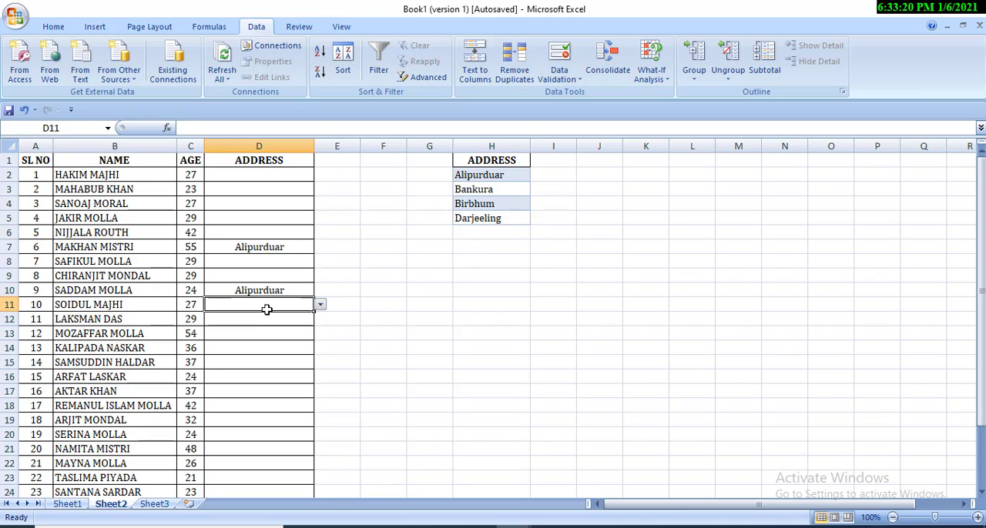
{"action": "left_click", "coordinate": [261, 317]}
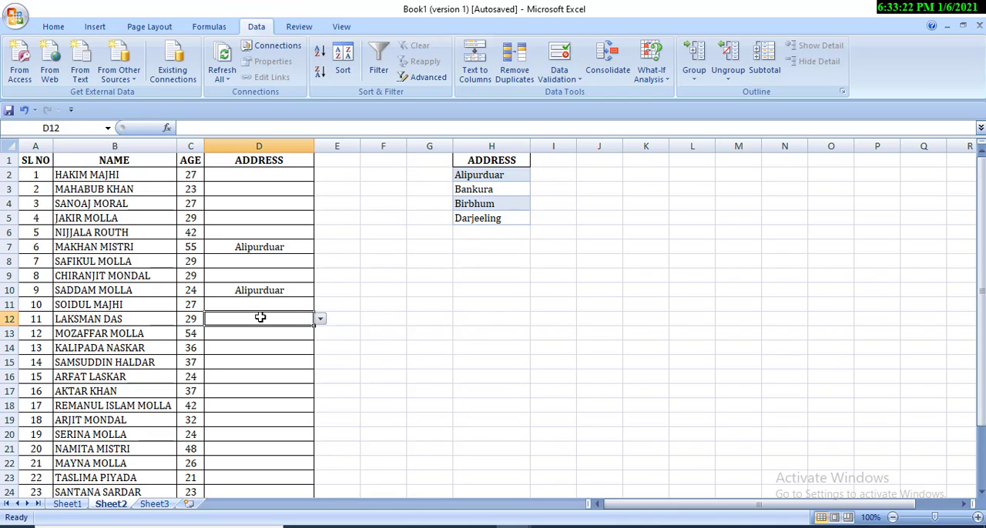
{"action": "type", "text": "kolkata"}
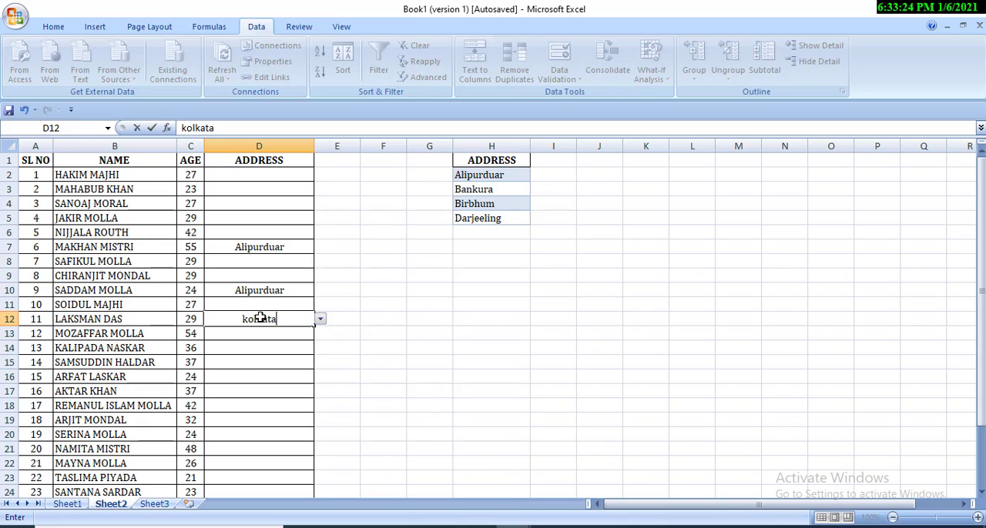
{"action": "key", "text": "Return"}
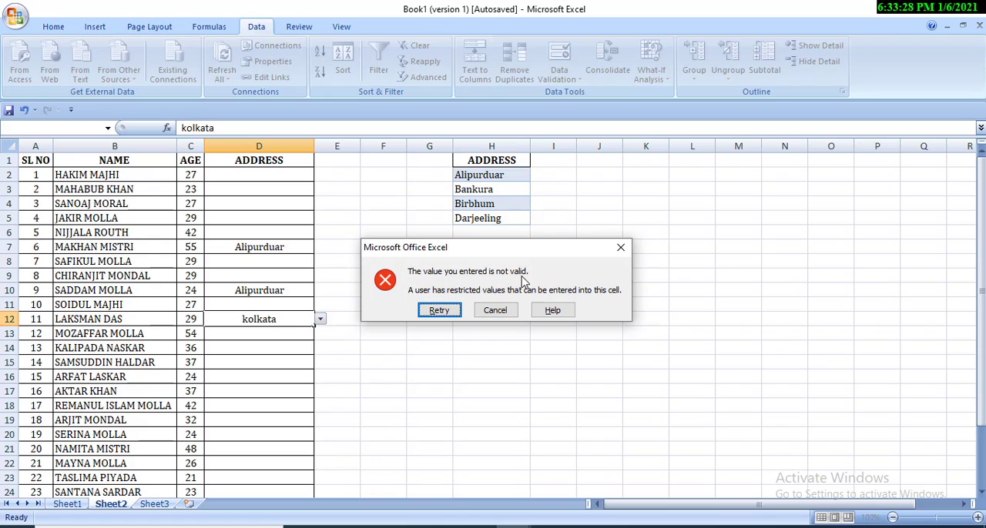
{"action": "left_click", "coordinate": [620, 247]}
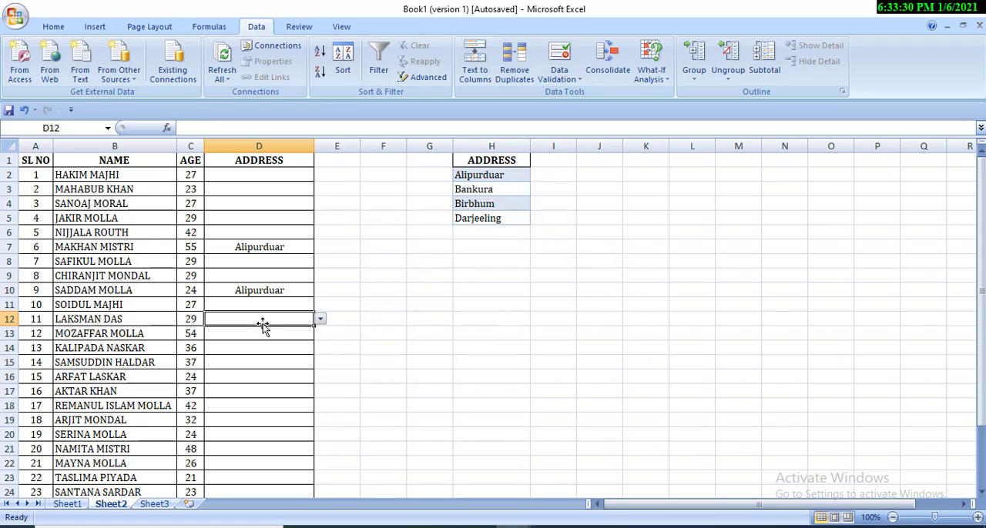
Step: Add kolkata in H6 below Darjeeling and check the drop-down options offered in cell D12
{"action": "left_click", "coordinate": [319, 320]}
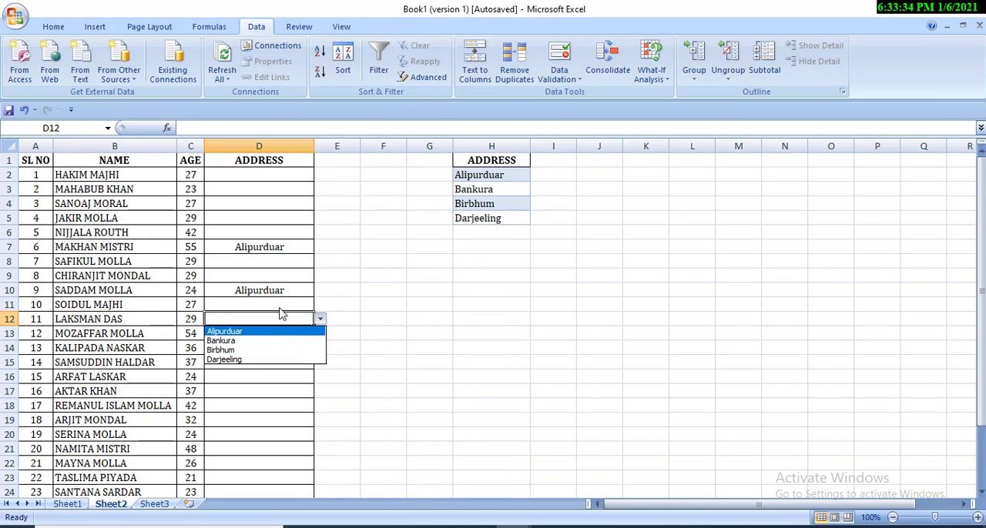
{"action": "left_click", "coordinate": [280, 309]}
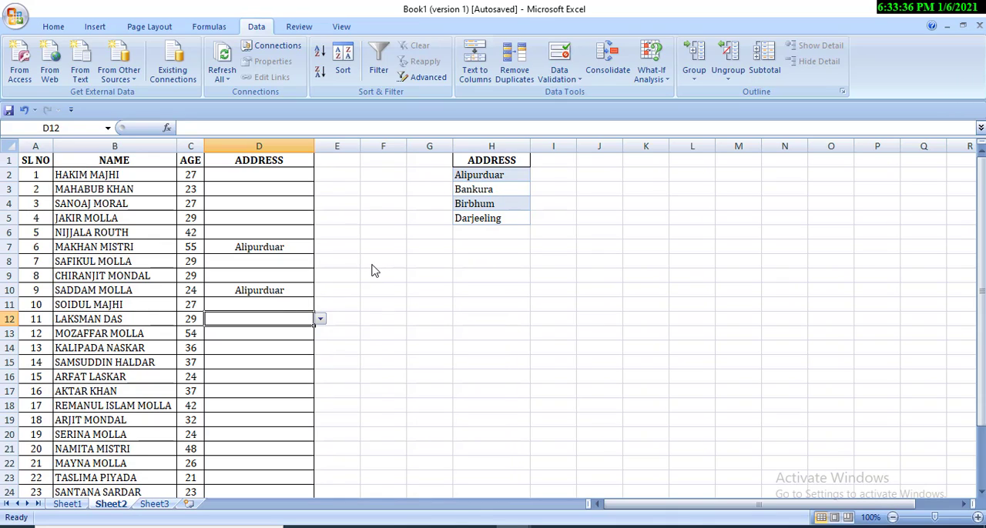
{"action": "left_click", "coordinate": [491, 234]}
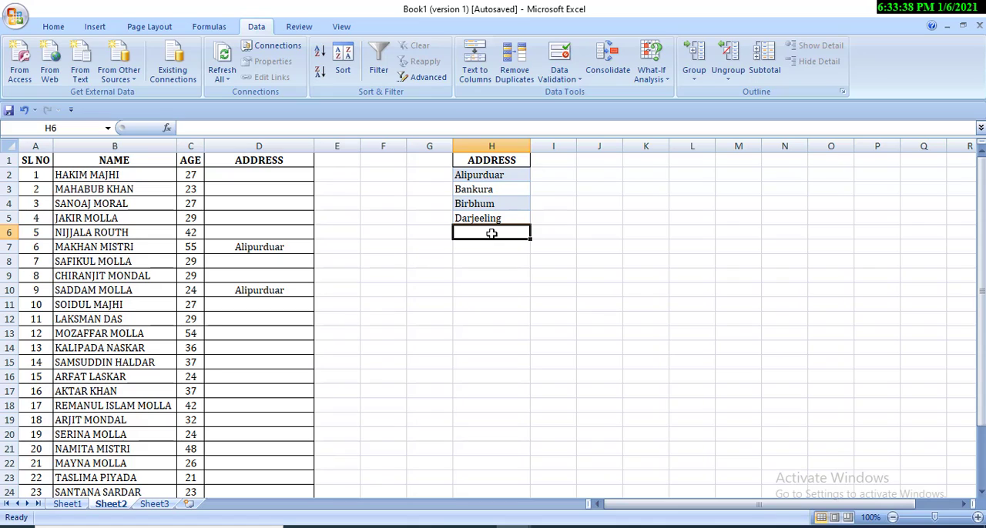
{"action": "type", "text": "kolkata"}
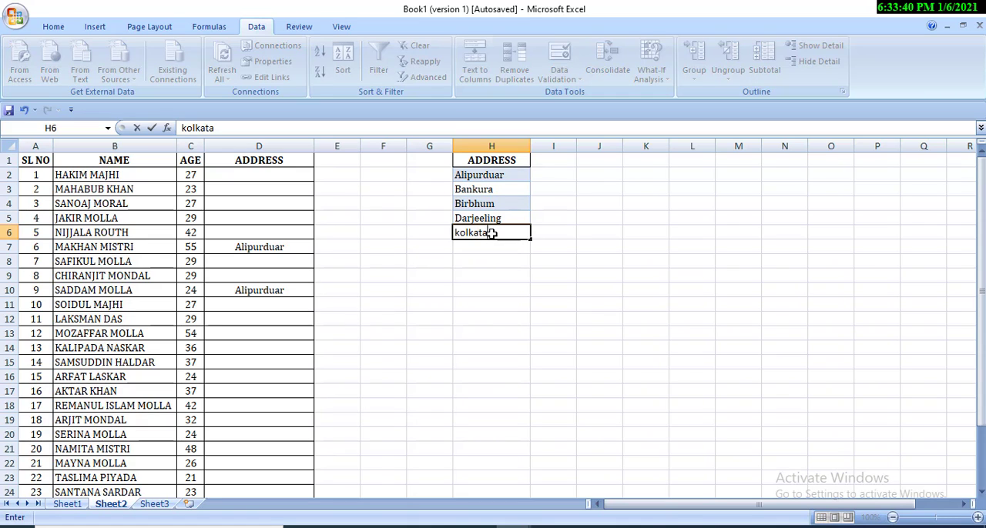
{"action": "key", "text": "Return"}
{"action": "left_click", "coordinate": [275, 310]}
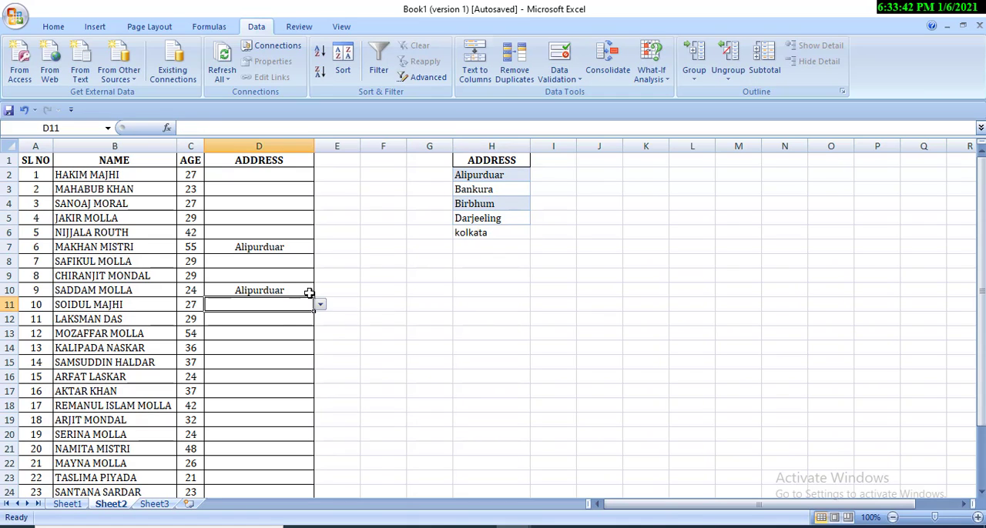
{"action": "left_click", "coordinate": [294, 319]}
{"action": "left_click", "coordinate": [319, 319]}
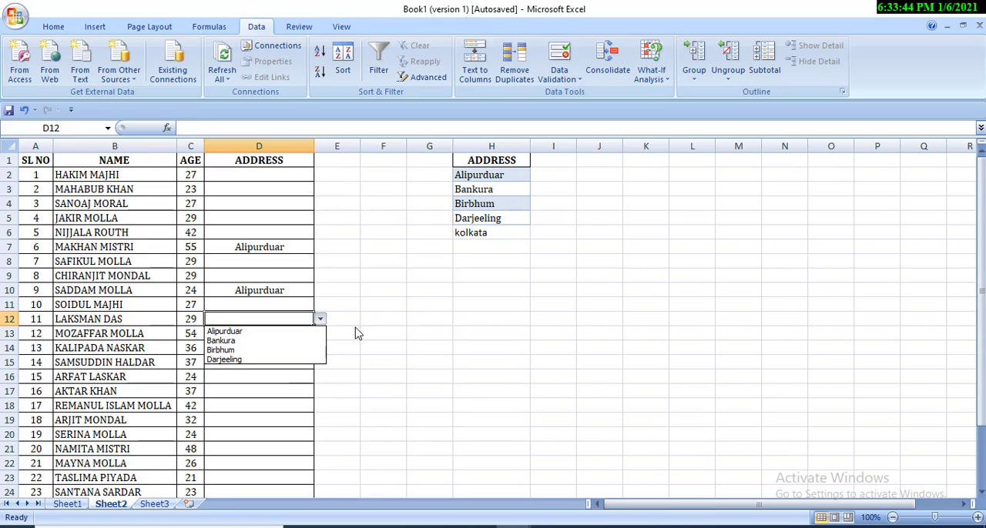
{"action": "left_click", "coordinate": [379, 312]}
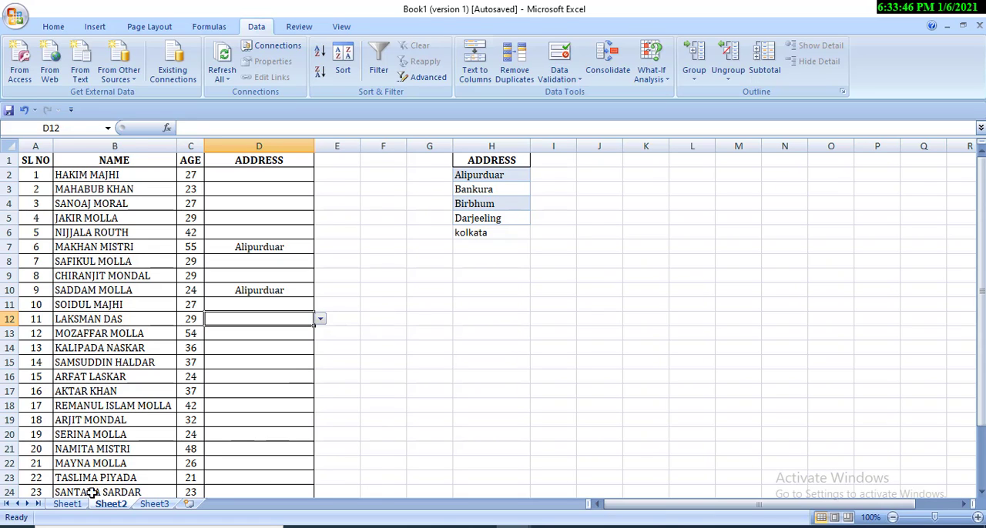
Step: On Sheet1, enter kolkata in the empty last row of the ADDRESS table, cell I6
{"action": "left_click", "coordinate": [68, 506]}
{"action": "left_click", "coordinate": [254, 202]}
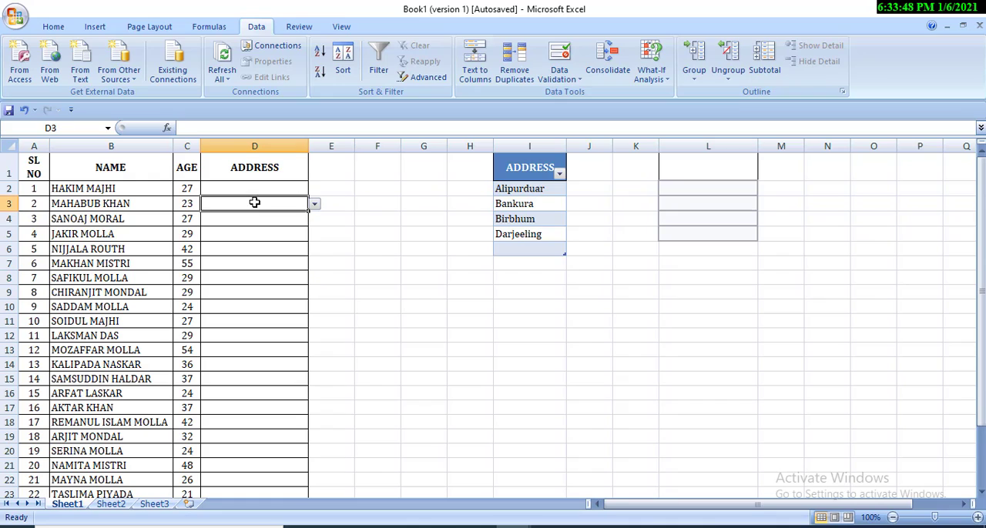
{"action": "left_click", "coordinate": [240, 336]}
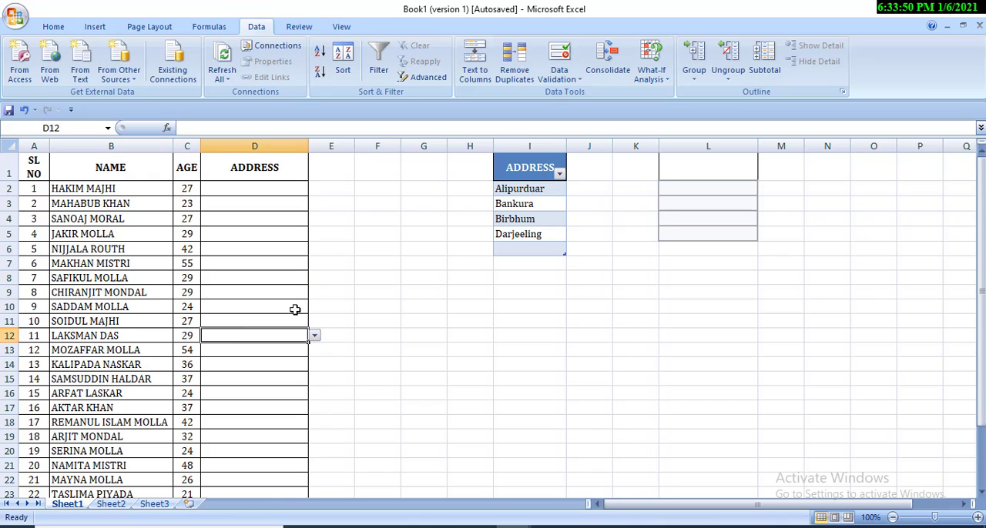
{"action": "left_click", "coordinate": [541, 250]}
{"action": "type", "text": "kolkata"}
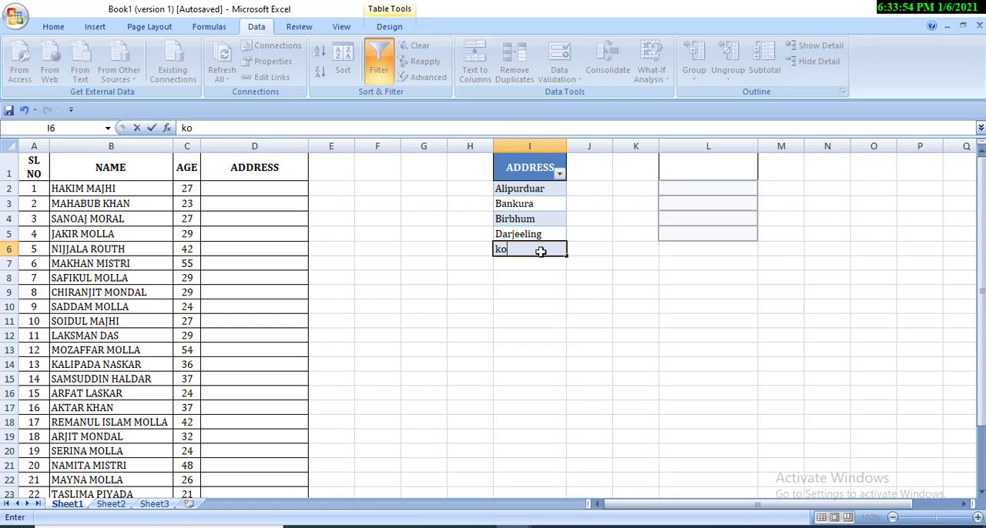
{"action": "left_click", "coordinate": [510, 321]}
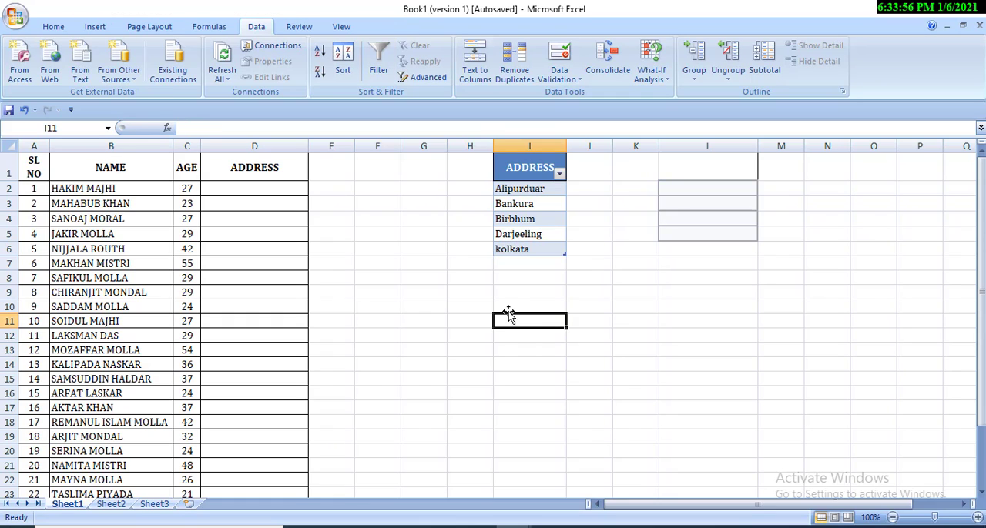
Step: Choose kolkata from the drop-down list as the address in cell D12
{"action": "left_click", "coordinate": [267, 337]}
{"action": "left_click", "coordinate": [314, 336]}
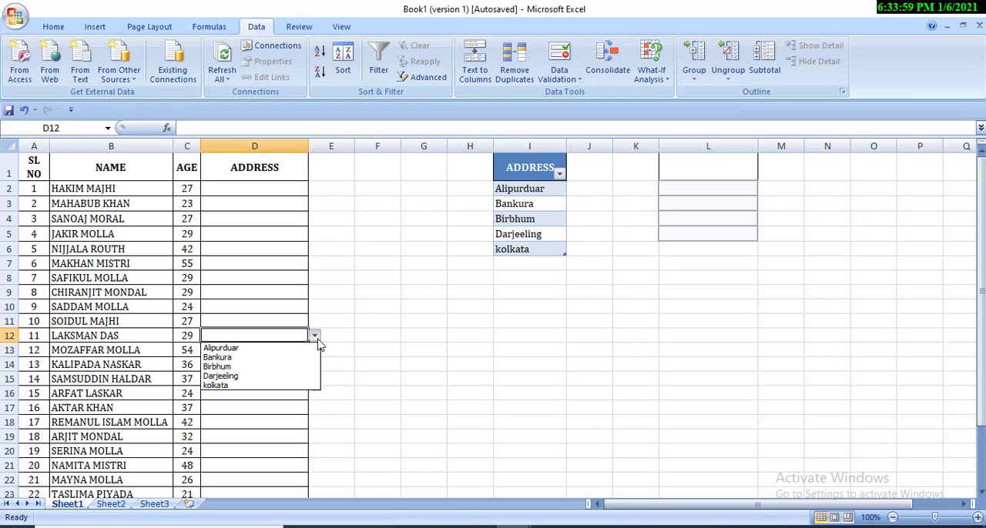
{"action": "left_click", "coordinate": [251, 388]}
Step: Check the drop-down options in D15, and add howrah in I7 directly below the ADDRESS table
{"action": "left_click", "coordinate": [242, 378]}
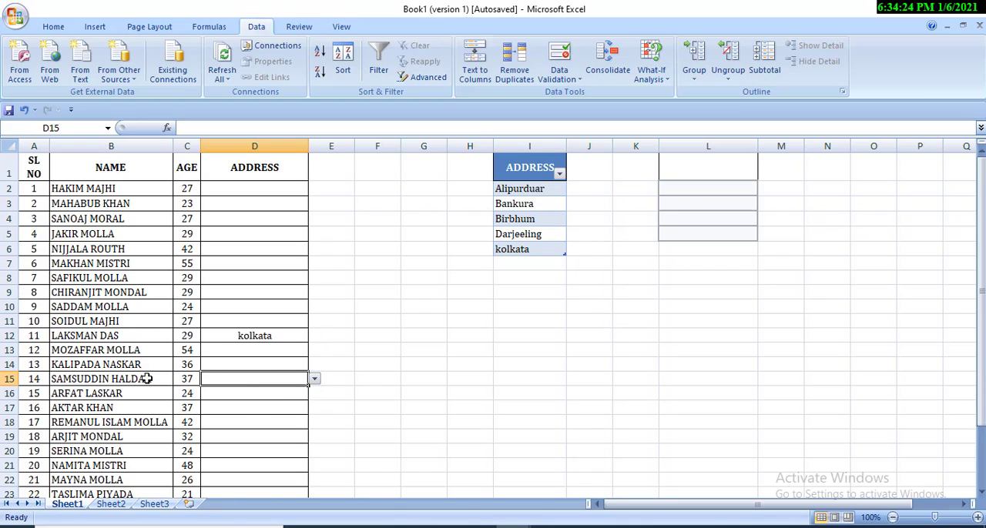
{"action": "left_click", "coordinate": [537, 266]}
{"action": "left_click", "coordinate": [257, 379]}
{"action": "left_click", "coordinate": [315, 379]}
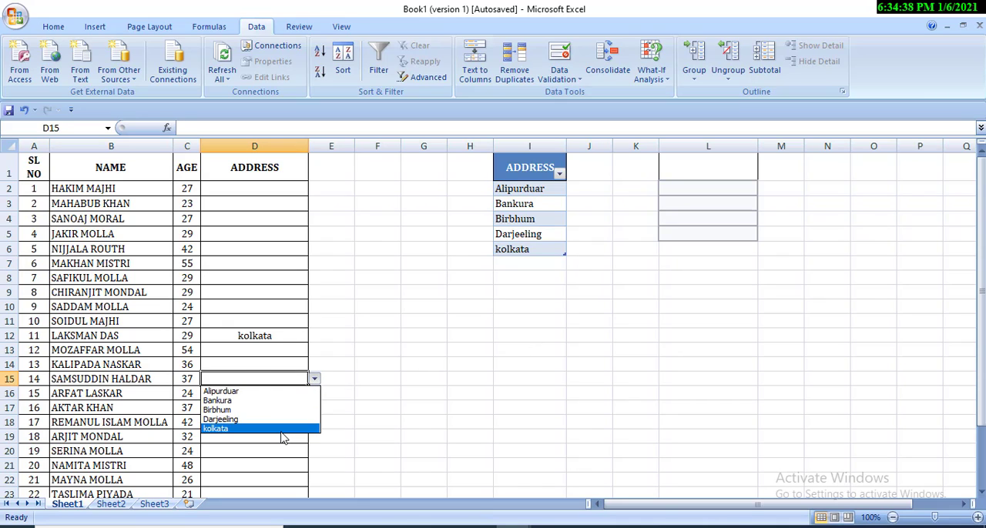
{"action": "left_click", "coordinate": [549, 262]}
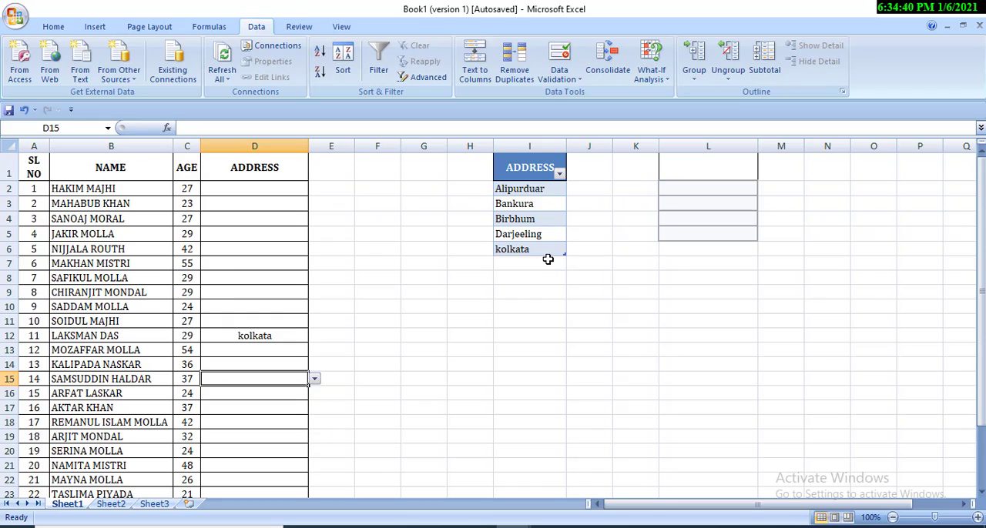
{"action": "left_click", "coordinate": [542, 265]}
{"action": "type", "text": "howrah"}
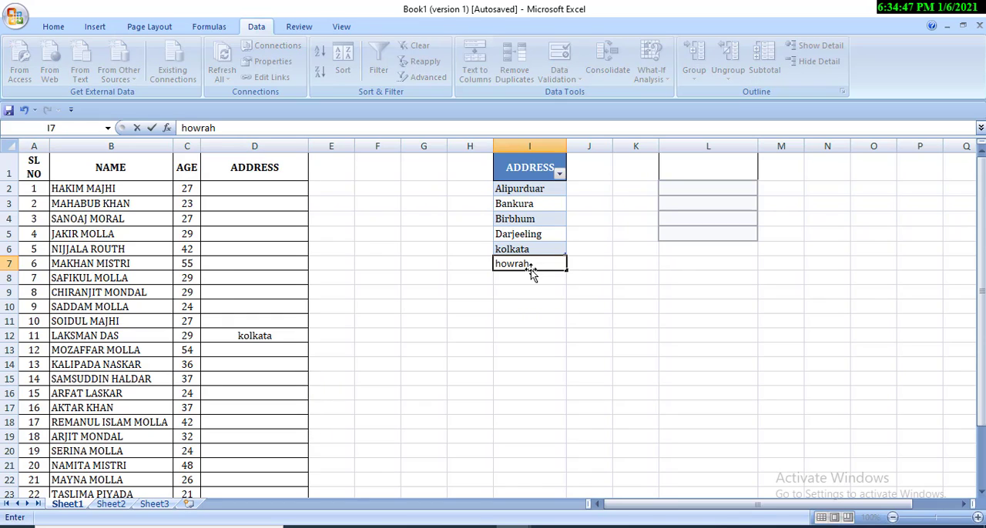
{"action": "left_click", "coordinate": [536, 321]}
Step: Choose howrah from the drop-down list as the address in cell D15
{"action": "left_click", "coordinate": [242, 376]}
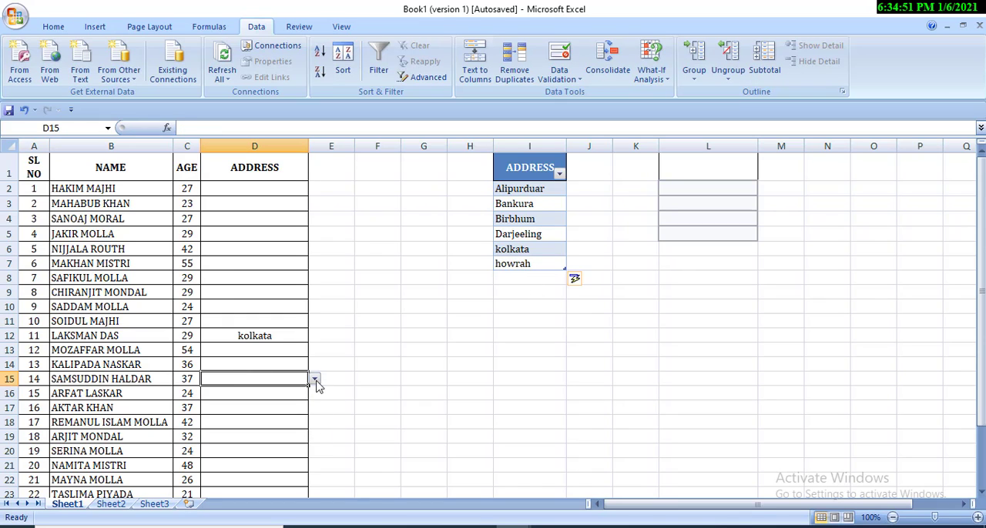
{"action": "left_click", "coordinate": [315, 379]}
{"action": "left_click", "coordinate": [253, 441]}
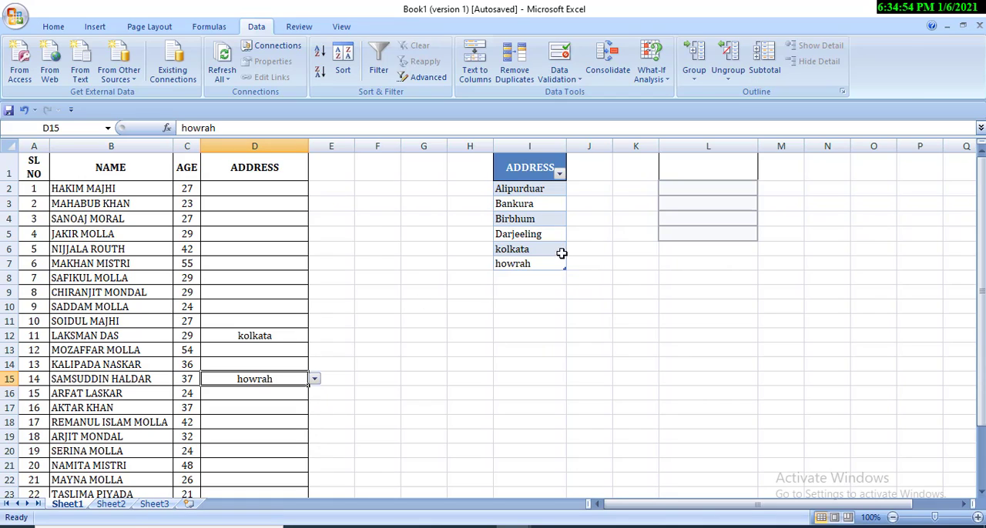
{"action": "left_click", "coordinate": [530, 279]}
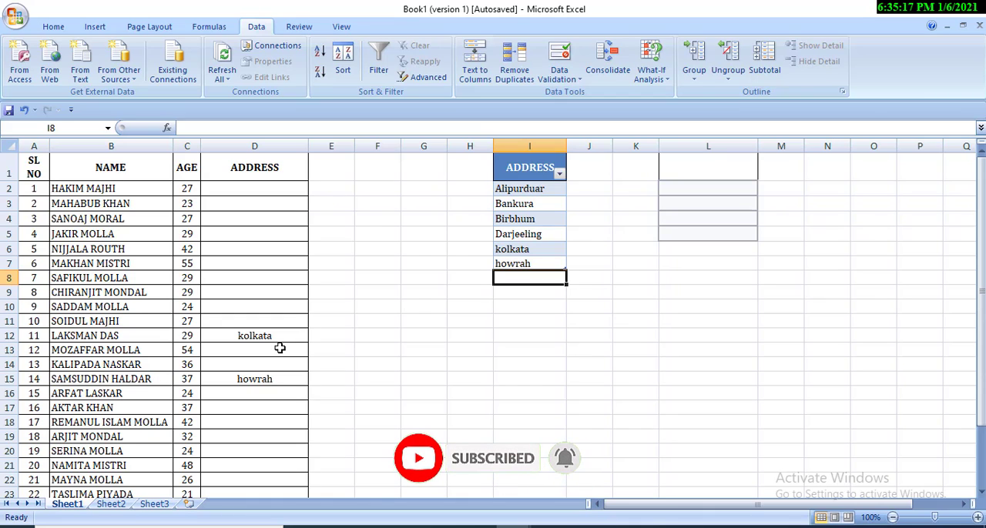
Step: Switch to Sheet3 and review the empty ADDRESS column D and the source address list in column F
{"action": "left_click", "coordinate": [154, 506]}
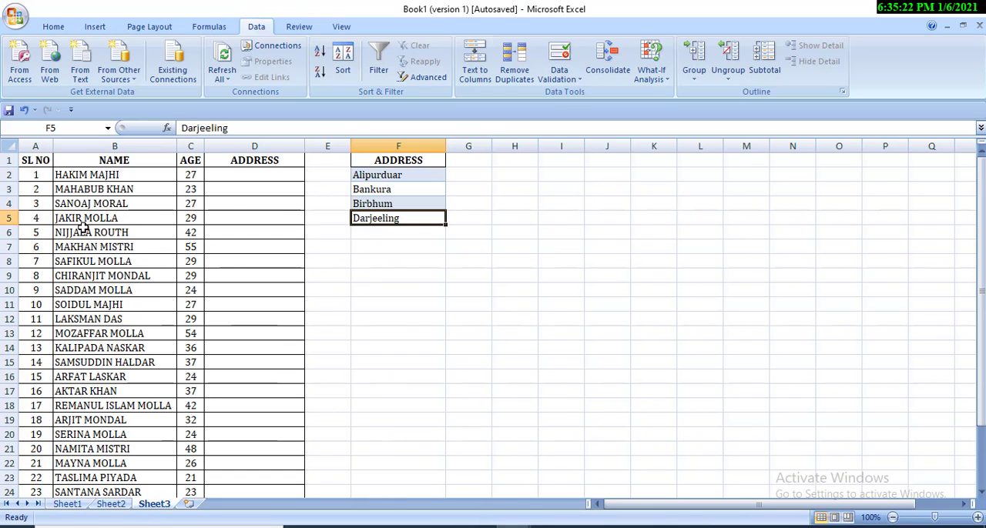
{"action": "left_click", "coordinate": [248, 223]}
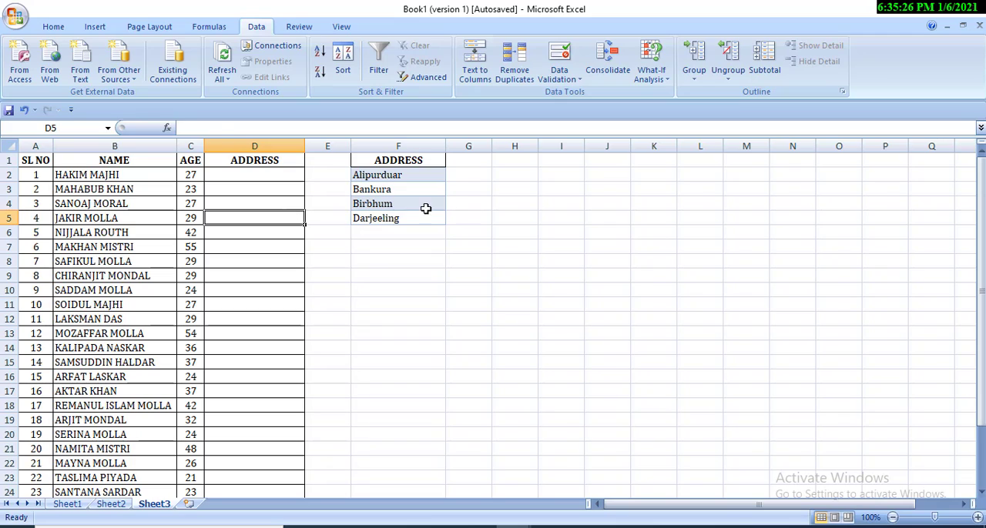
{"action": "left_click", "coordinate": [427, 207]}
{"action": "left_click", "coordinate": [232, 207]}
{"action": "left_click", "coordinate": [246, 222]}
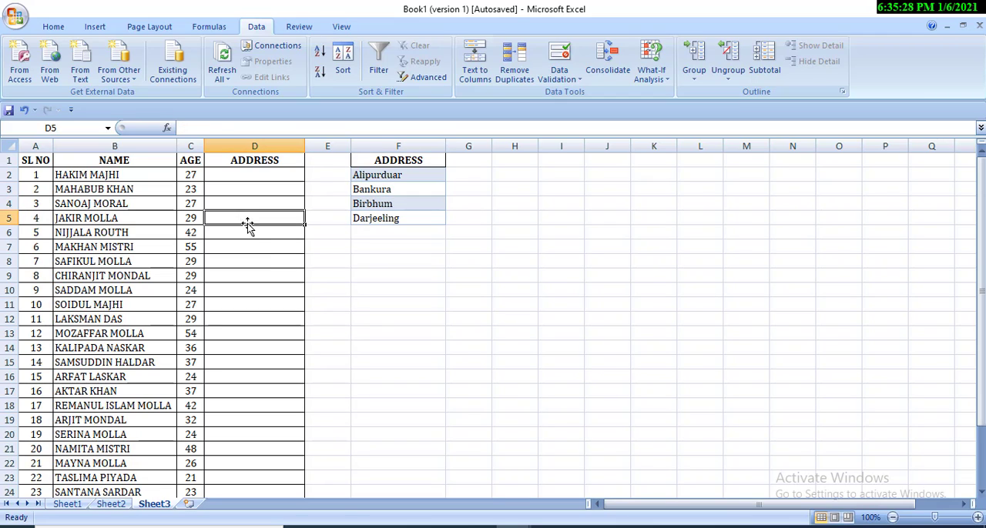
{"action": "left_click", "coordinate": [265, 260]}
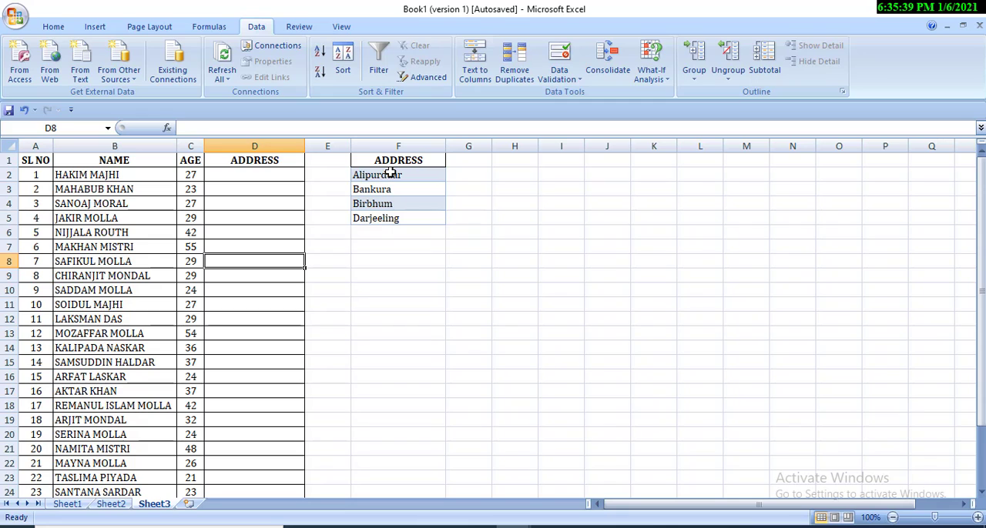
Step: Define the workbook-scoped name address for the source list in F2:F5
{"action": "left_click_drag", "start_coordinate": [391, 174], "coordinate": [385, 216]}
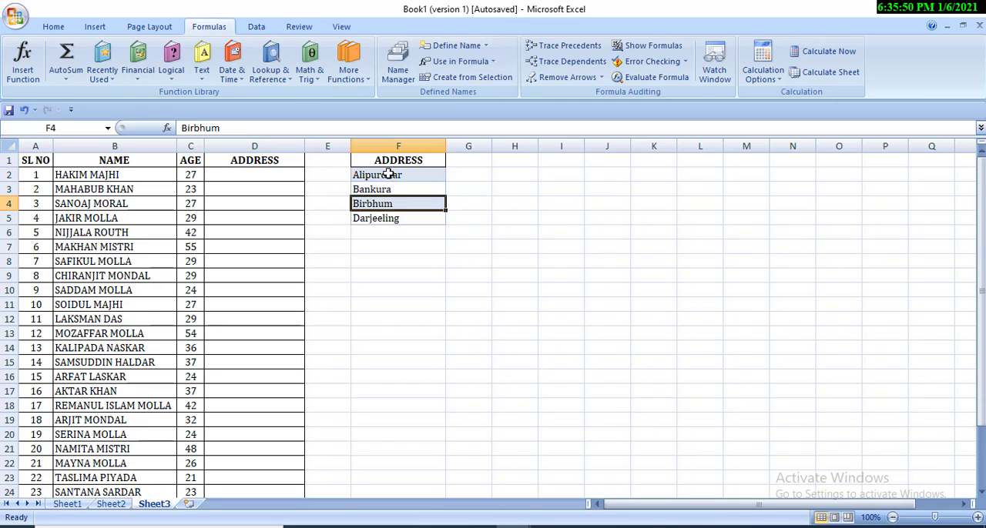
{"action": "left_click_drag", "start_coordinate": [389, 175], "coordinate": [387, 219]}
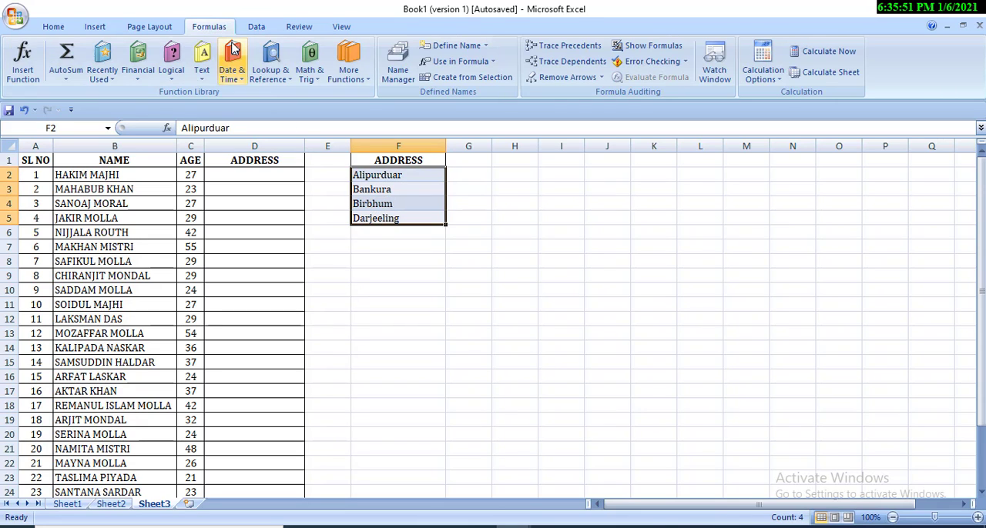
{"action": "left_click", "coordinate": [55, 27]}
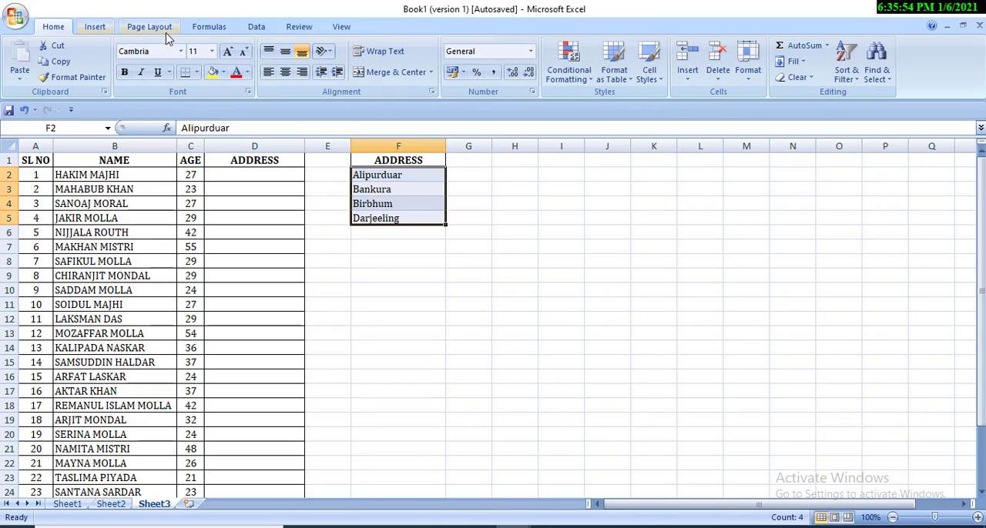
{"action": "left_click", "coordinate": [209, 30]}
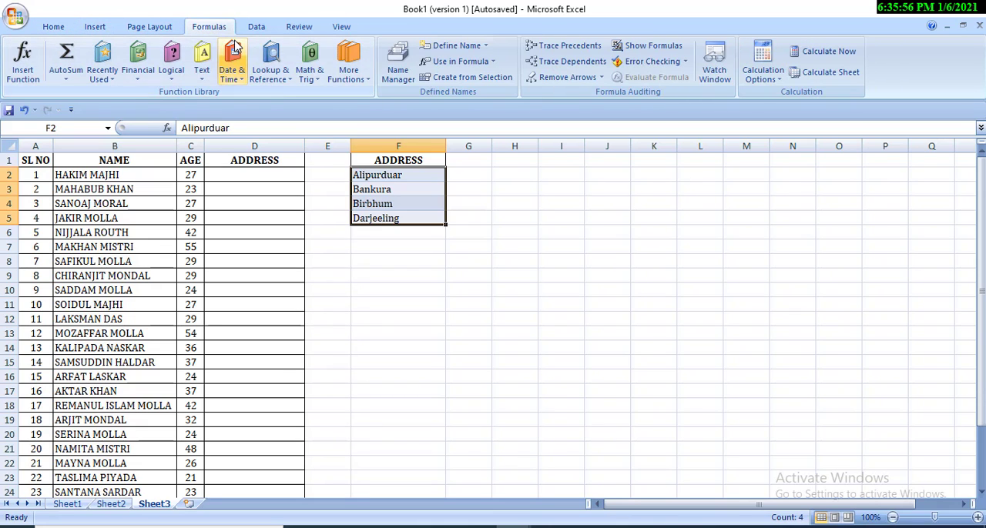
{"action": "left_click", "coordinate": [461, 46]}
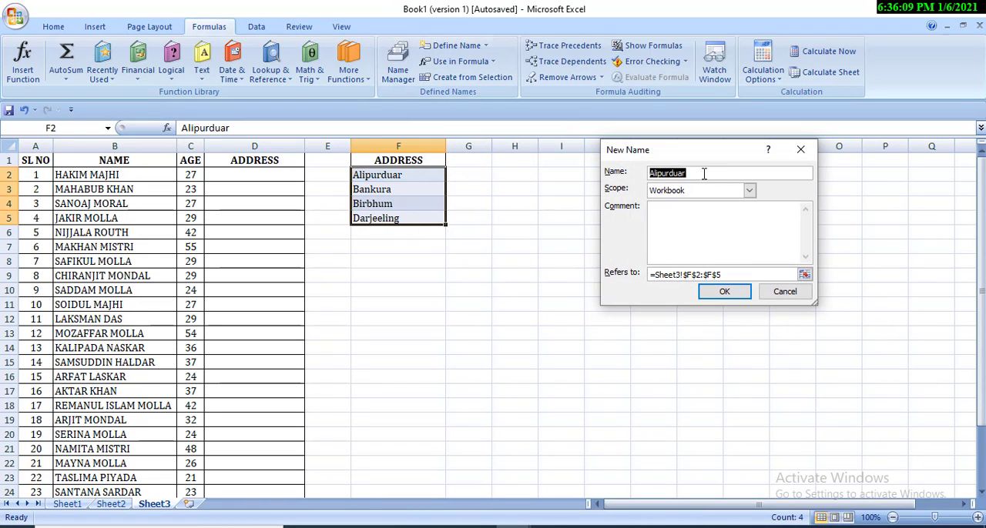
{"action": "type", "text": "address"}
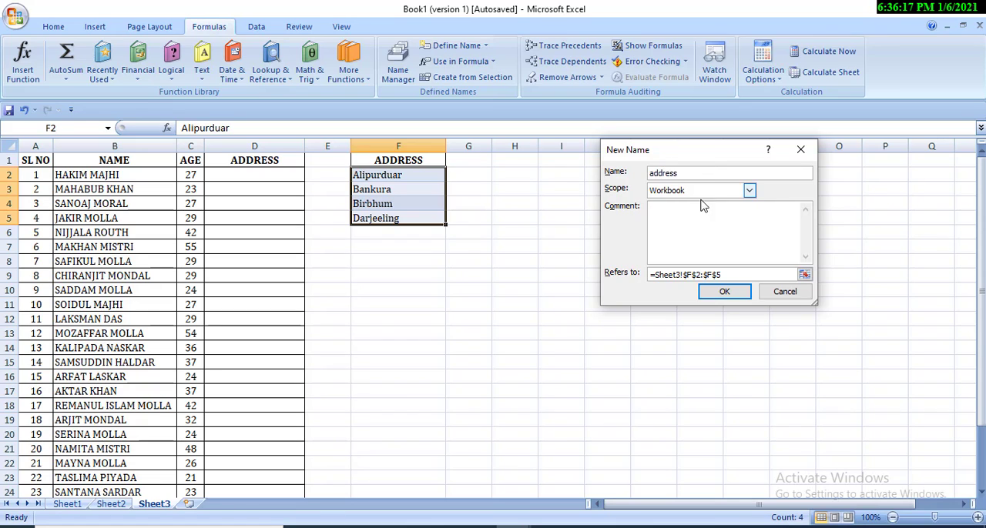
{"action": "left_click", "coordinate": [724, 292]}
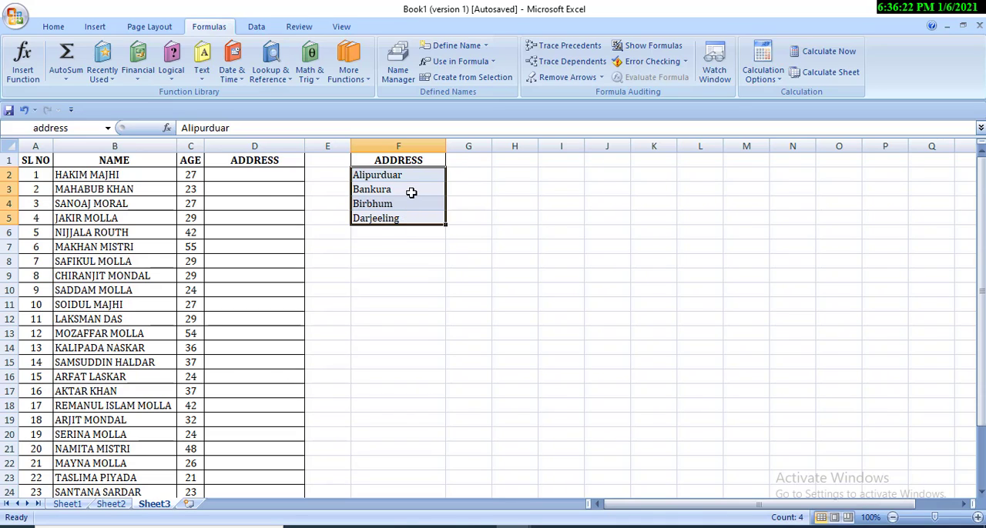
Step: Apply data validation to cell D2 that allows a list with =address as its source
{"action": "left_click", "coordinate": [272, 175]}
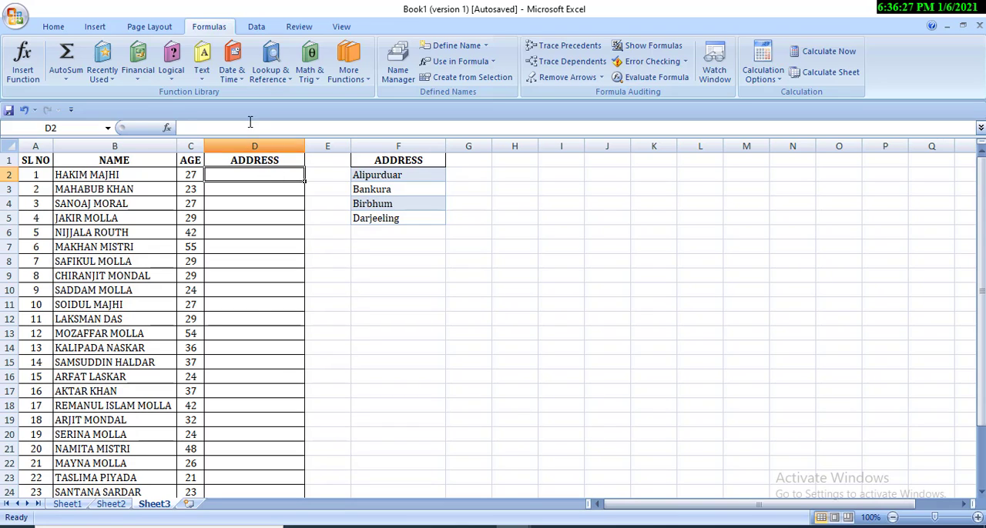
{"action": "left_click", "coordinate": [257, 26]}
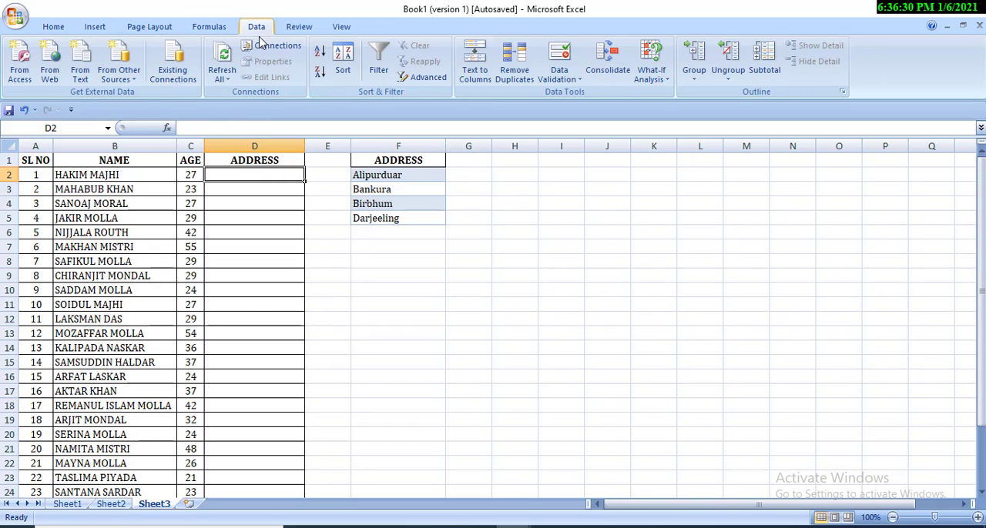
{"action": "left_click", "coordinate": [566, 79]}
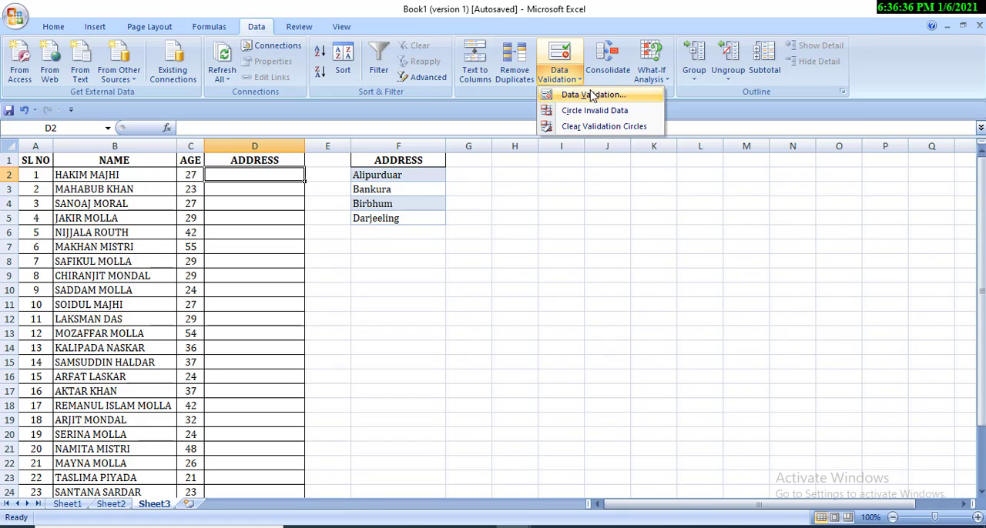
{"action": "left_click", "coordinate": [592, 94]}
{"action": "left_click", "coordinate": [677, 191]}
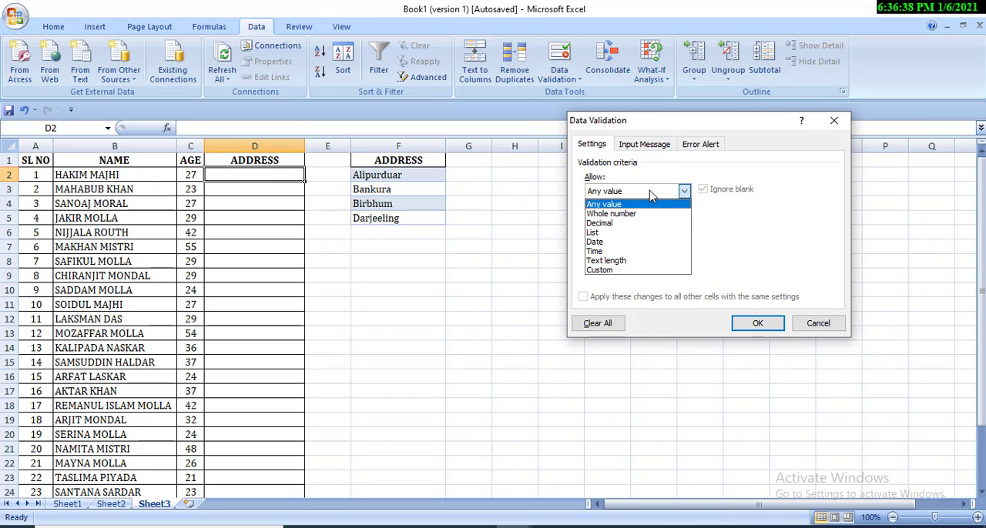
{"action": "left_click", "coordinate": [638, 234]}
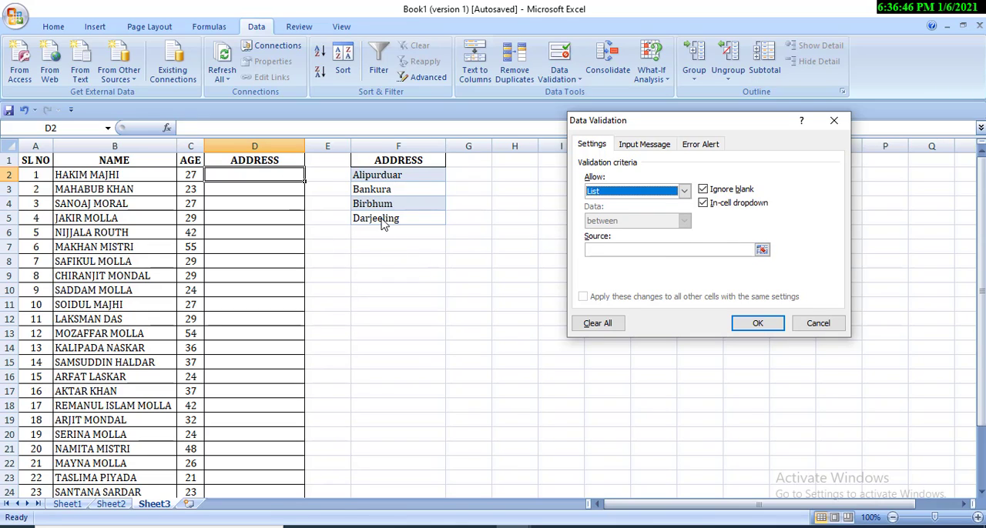
{"action": "left_click", "coordinate": [609, 250]}
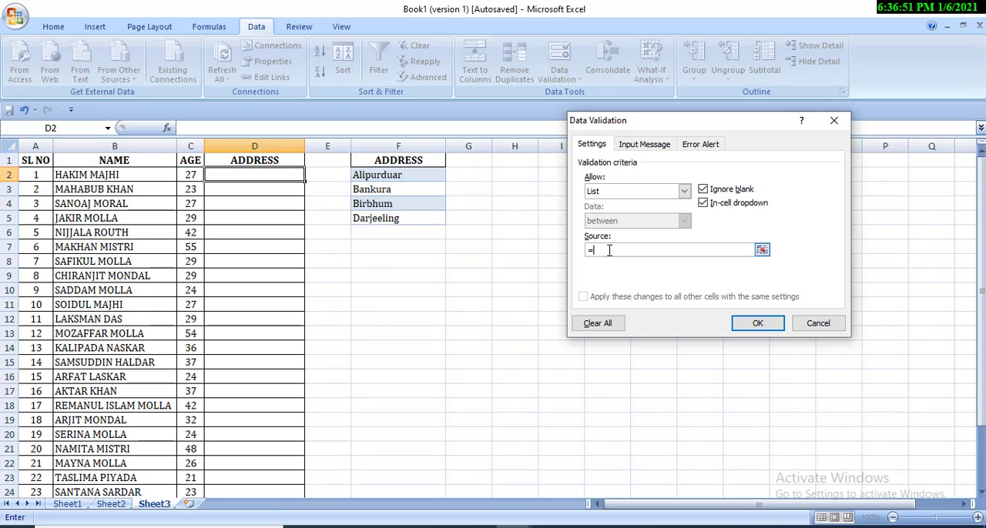
{"action": "type", "text": "=address"}
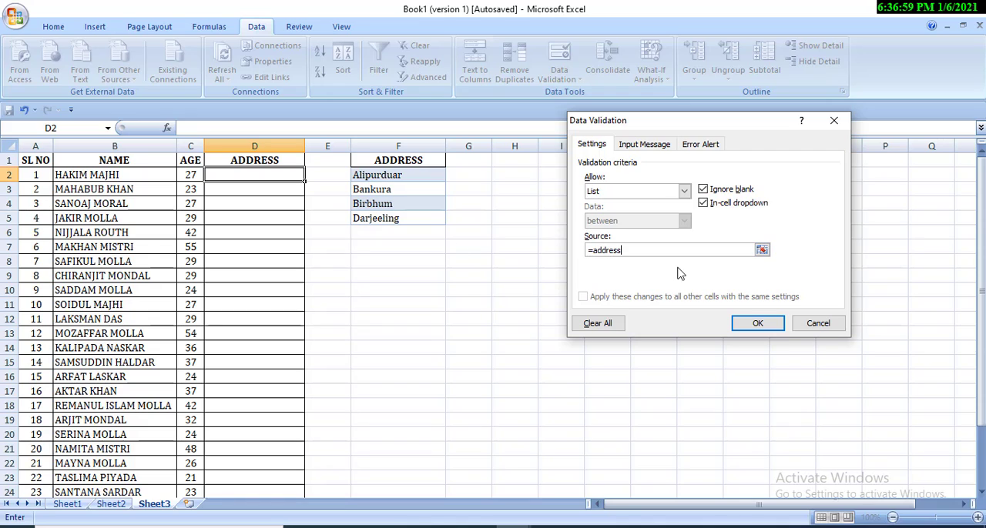
{"action": "left_click", "coordinate": [757, 324]}
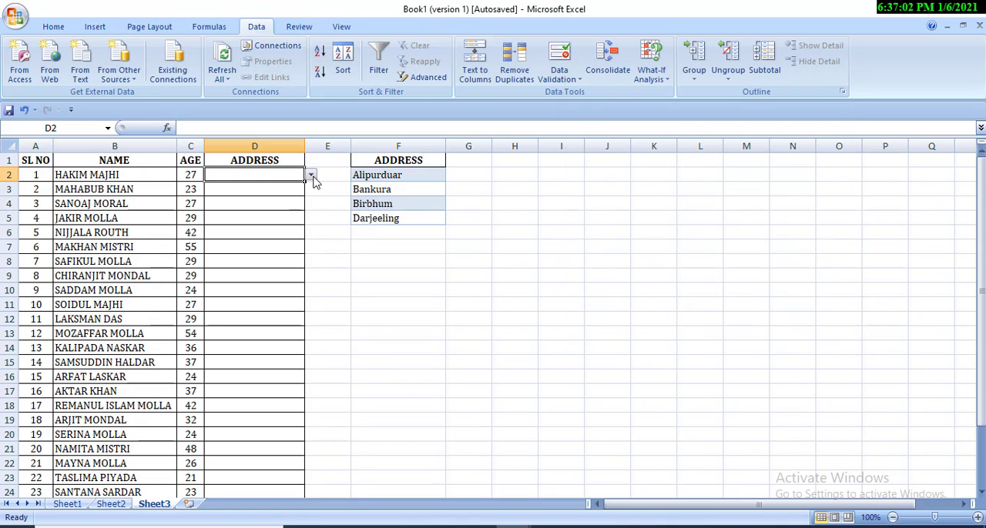
Step: Check the options offered by the new drop-down list in D2
{"action": "left_click", "coordinate": [311, 175]}
{"action": "left_click", "coordinate": [311, 177]}
{"action": "left_click", "coordinate": [311, 175]}
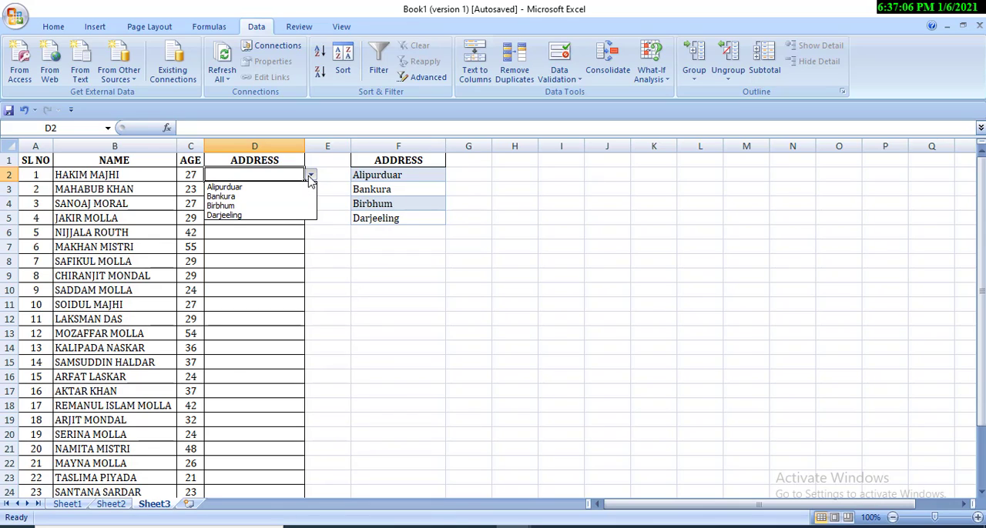
Step: Enter kolkata in F6 directly below the source list and recheck the drop-down options in D2
{"action": "left_click", "coordinate": [400, 233]}
{"action": "left_click", "coordinate": [399, 231]}
{"action": "type", "text": "kol"}
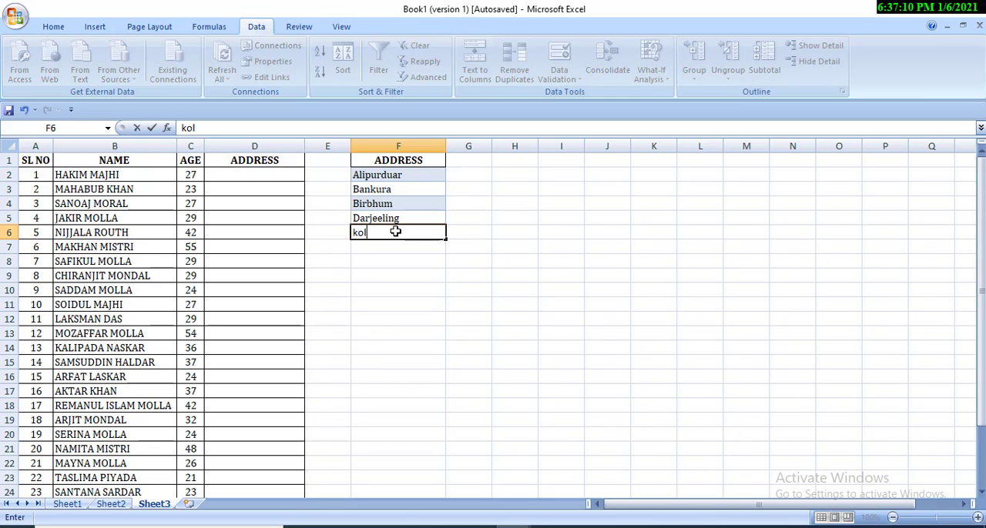
{"action": "type", "text": "kata"}
{"action": "left_click", "coordinate": [391, 292]}
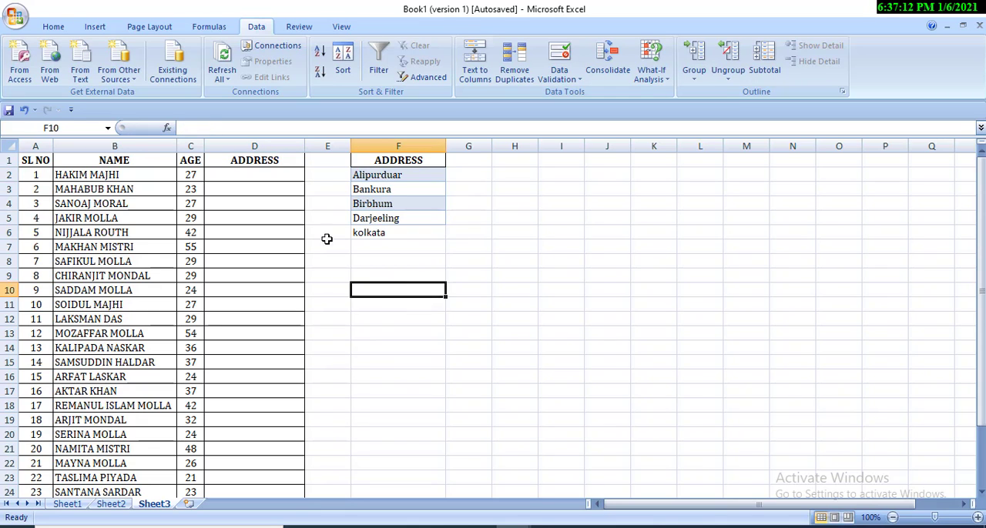
{"action": "left_click", "coordinate": [290, 179]}
{"action": "left_click", "coordinate": [310, 177]}
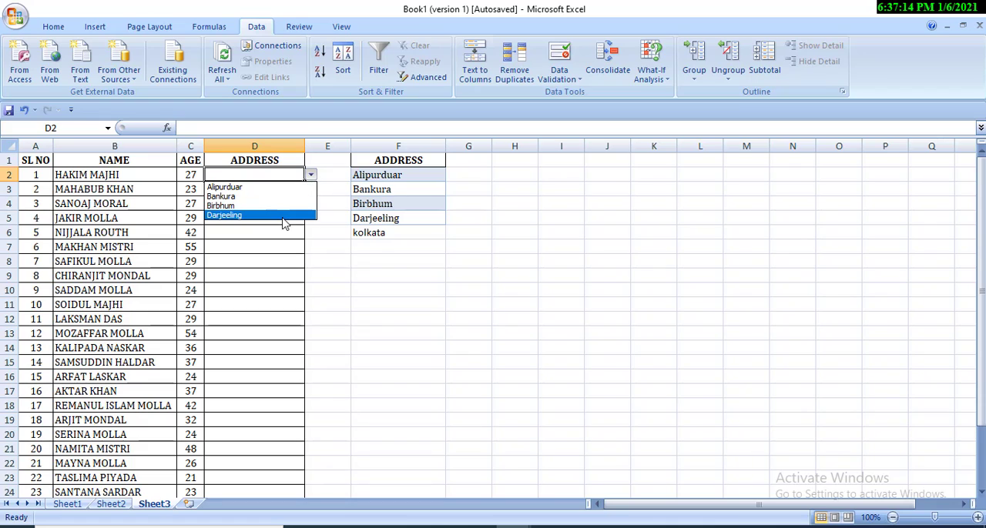
Step: Delete the kolkata entry from F6
{"action": "left_click", "coordinate": [392, 232]}
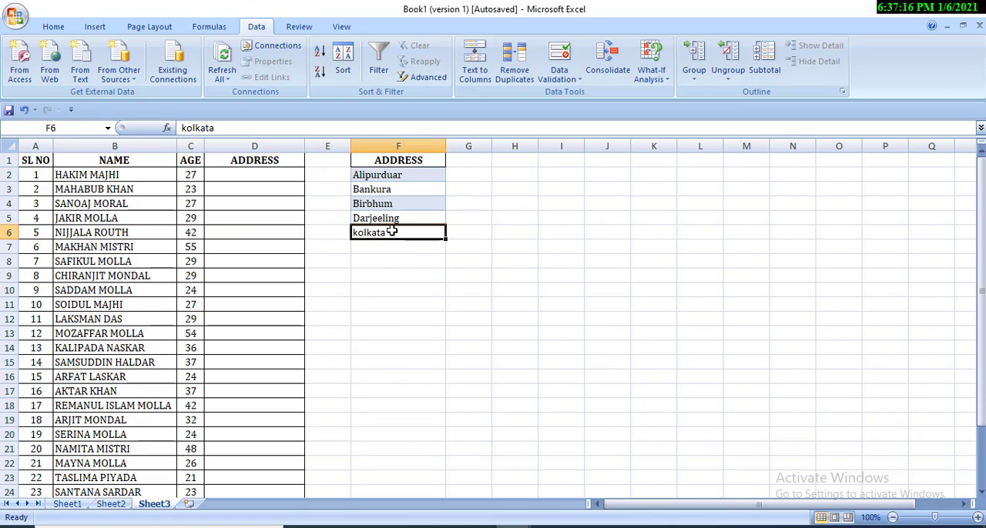
{"action": "key", "text": "Delete"}
{"action": "left_click", "coordinate": [390, 248]}
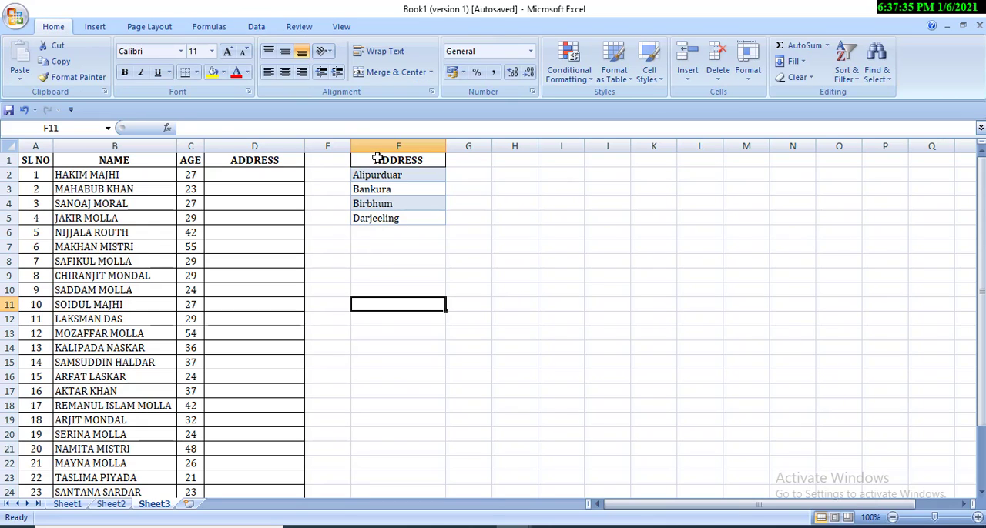
Step: Convert the address list in F1:F5 into a table with headers
{"action": "left_click_drag", "start_coordinate": [377, 160], "coordinate": [383, 218]}
{"action": "left_click", "coordinate": [93, 28]}
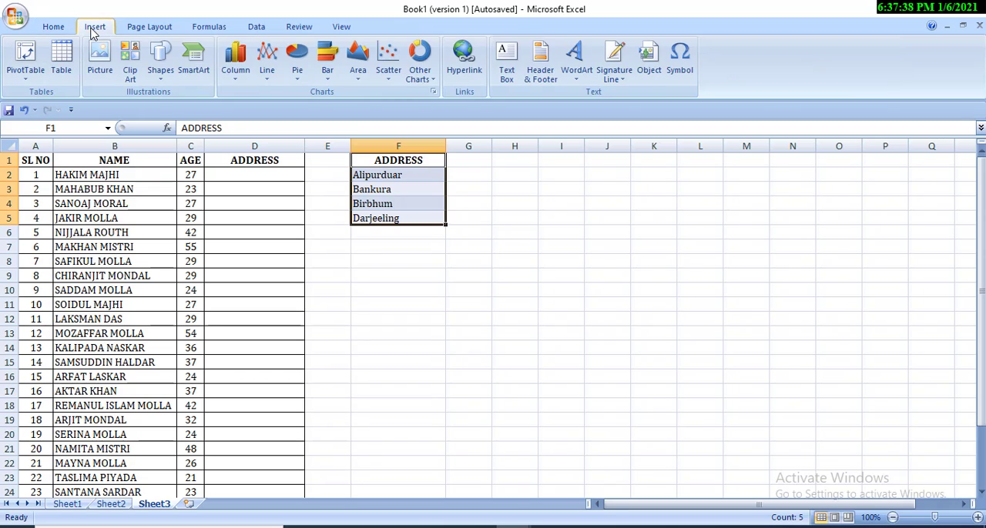
{"action": "left_click", "coordinate": [63, 63]}
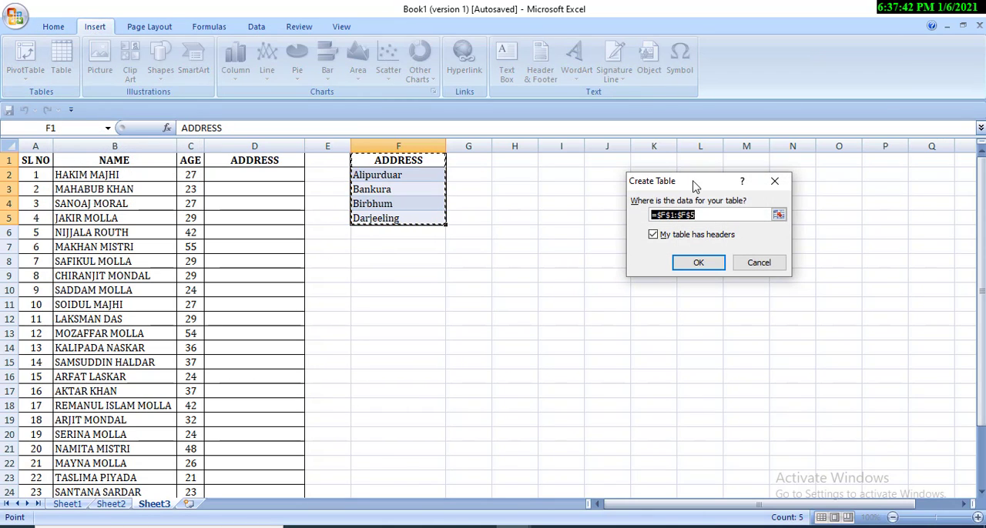
{"action": "left_click_drag", "start_coordinate": [694, 185], "coordinate": [656, 190]}
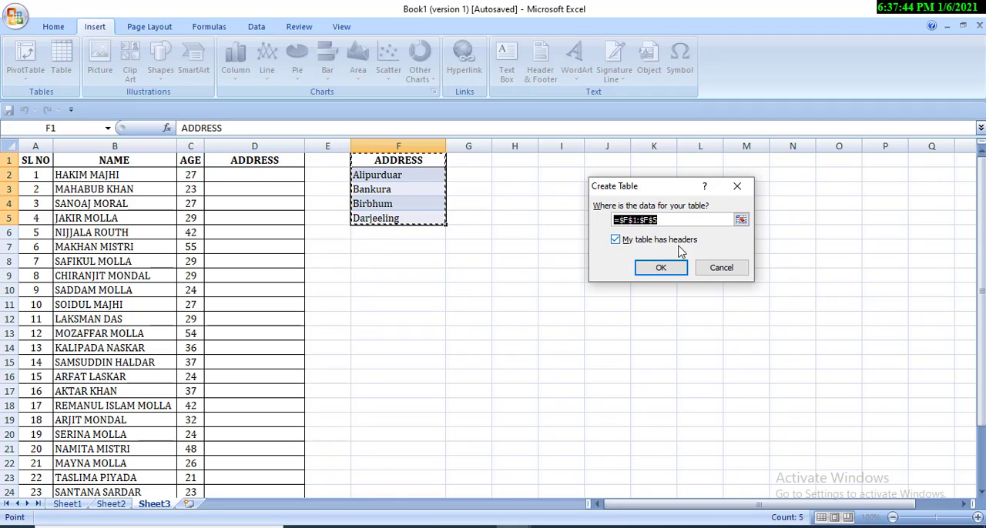
{"action": "left_click", "coordinate": [615, 241]}
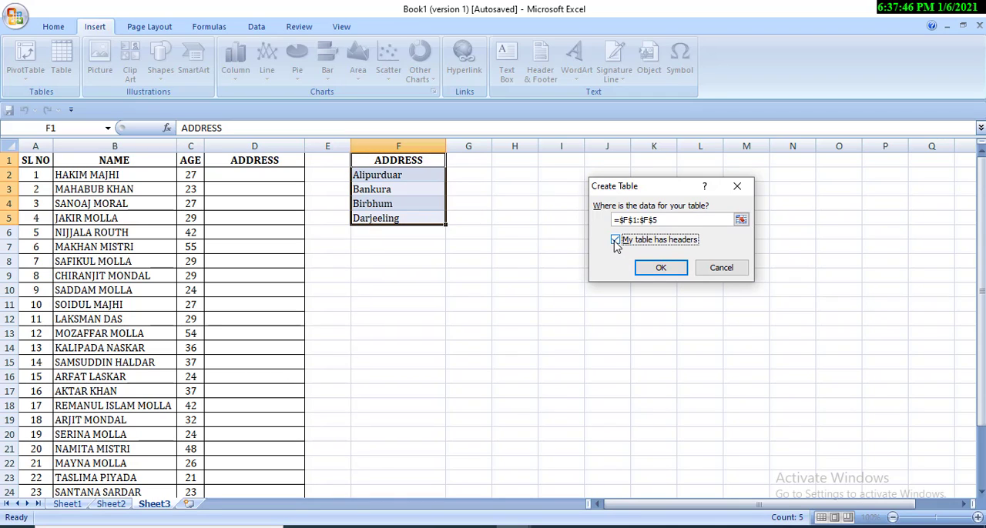
{"action": "left_click", "coordinate": [660, 267]}
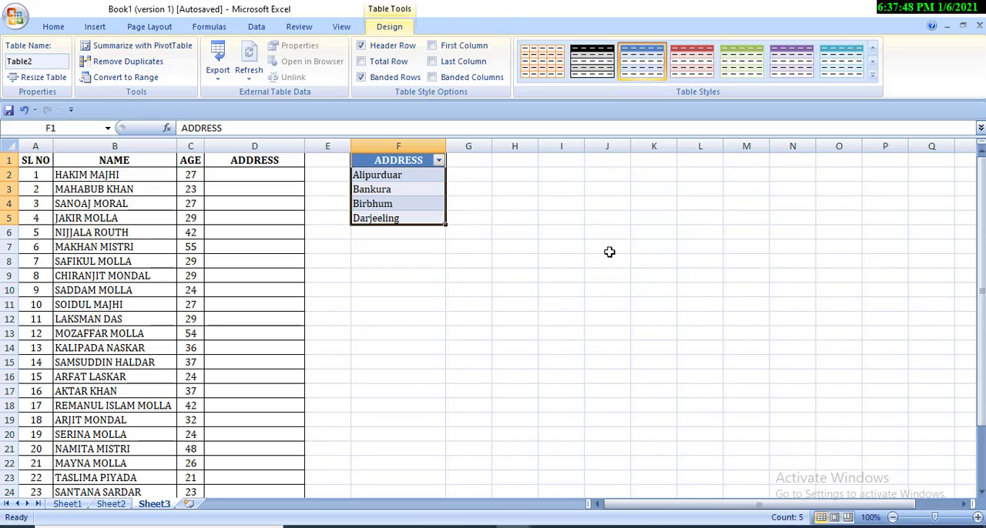
Step: Enter kolkata in F6 directly below the last row of the ADDRESS table
{"action": "left_click", "coordinate": [276, 176]}
{"action": "left_click", "coordinate": [391, 231]}
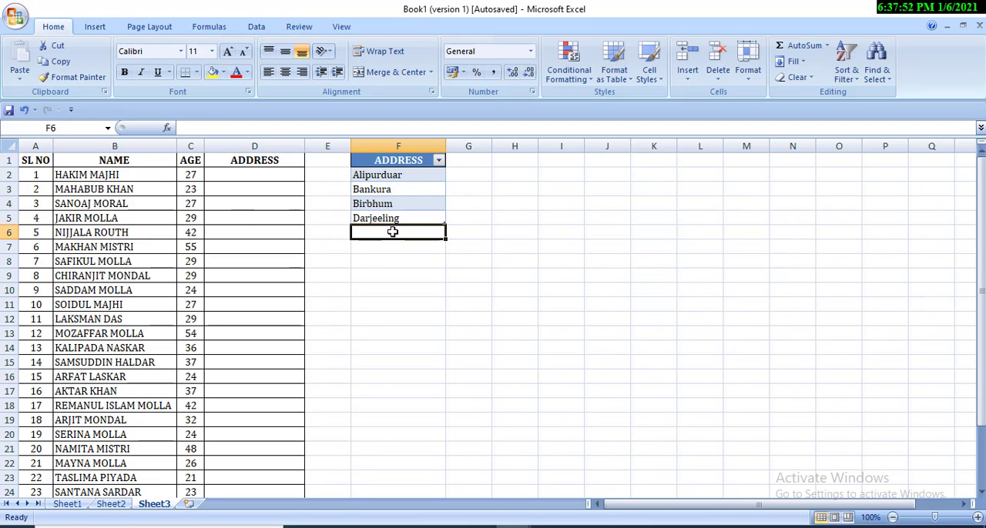
{"action": "type", "text": "kolkata"}
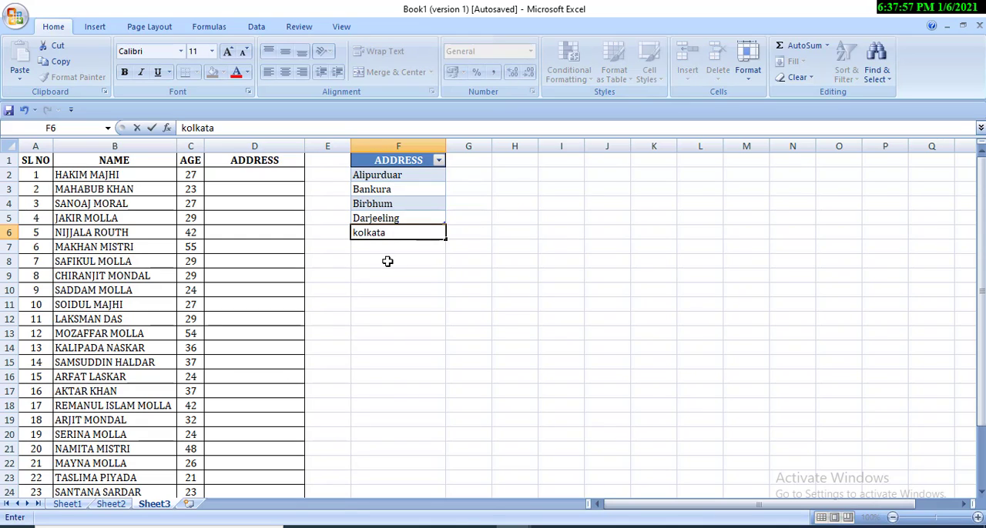
{"action": "key", "text": "Return"}
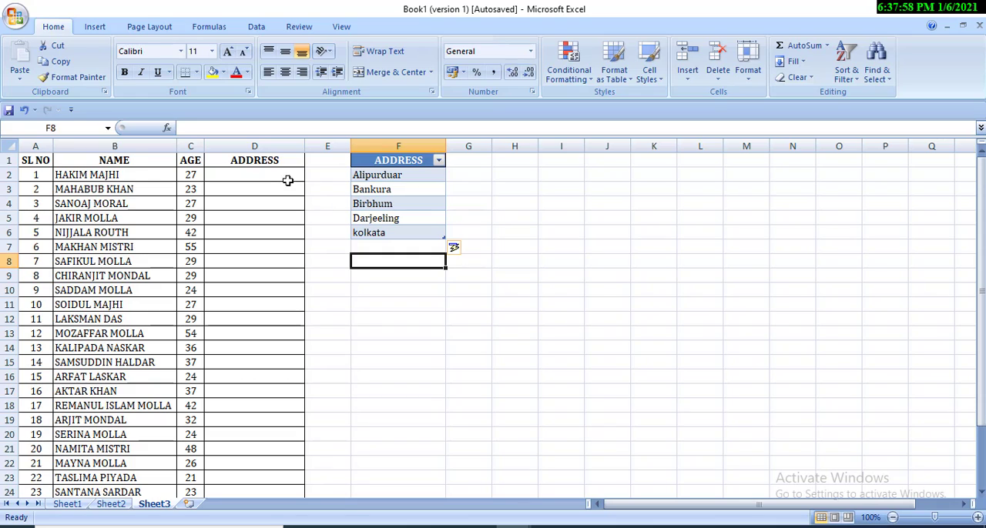
Step: Choose kolkata from the drop-down list as the address in cell D2
{"action": "left_click", "coordinate": [286, 179]}
{"action": "left_click", "coordinate": [311, 177]}
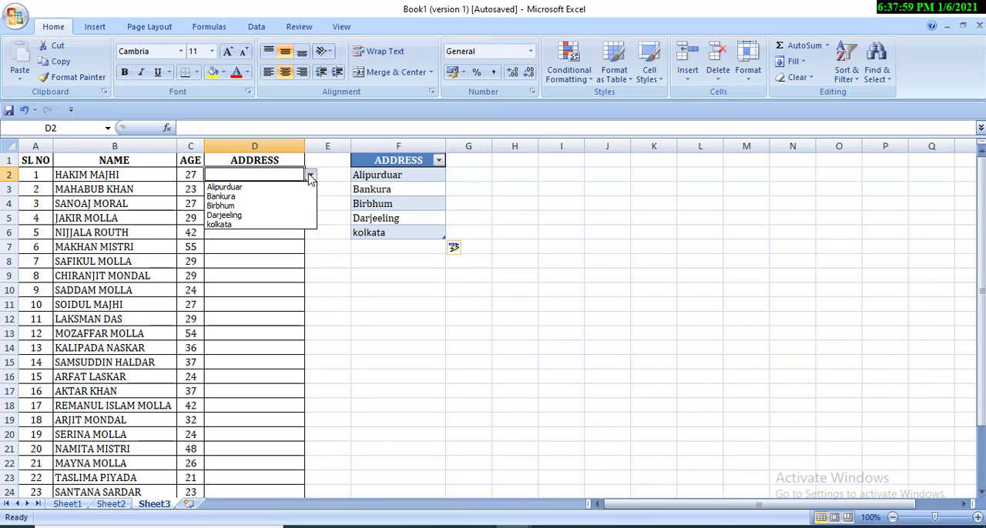
{"action": "left_click", "coordinate": [265, 224]}
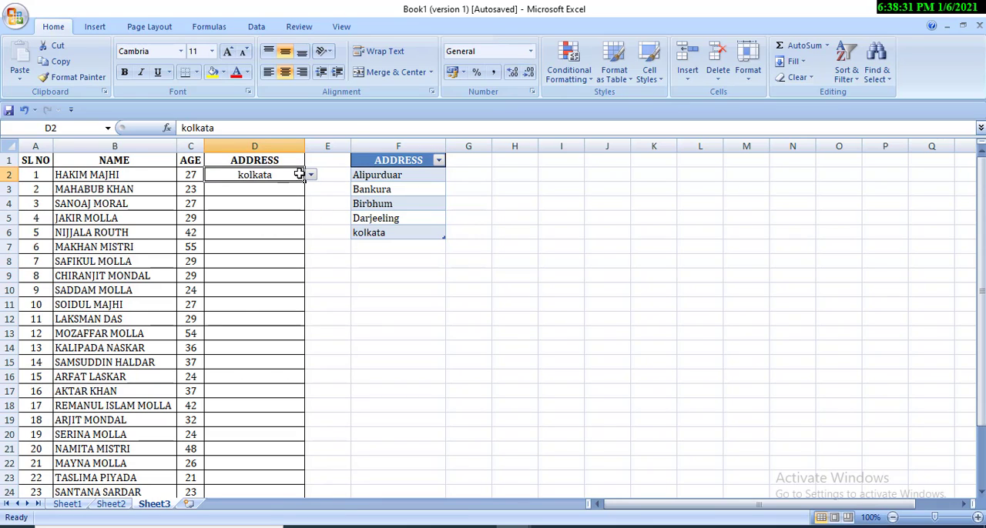
{"action": "left_click", "coordinate": [283, 192]}
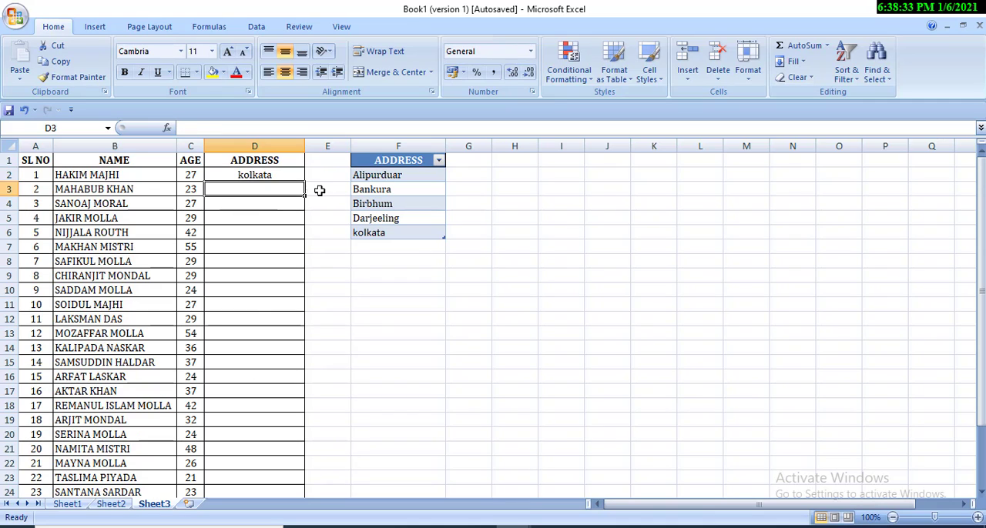
Step: Clear the kolkata address from cell D2
{"action": "left_click", "coordinate": [285, 174]}
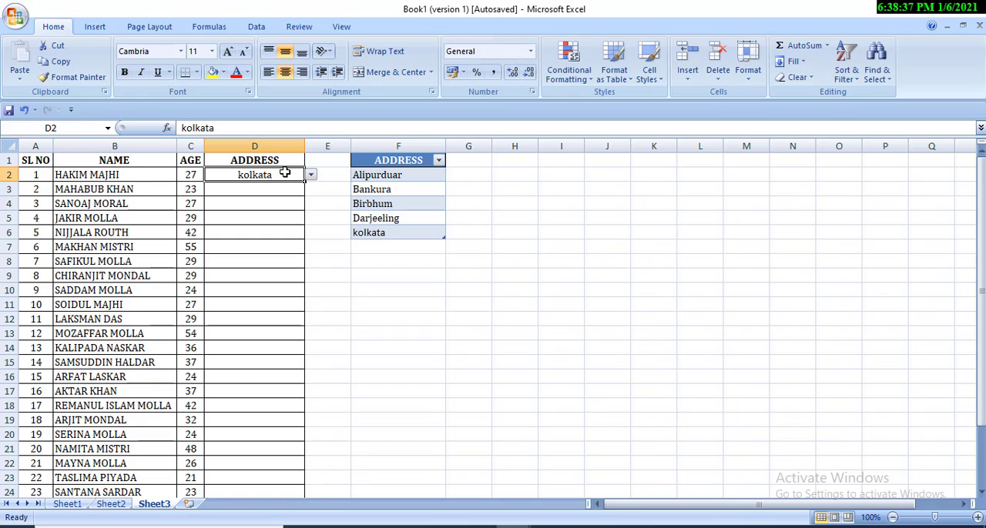
{"action": "key", "text": "BackSpace"}
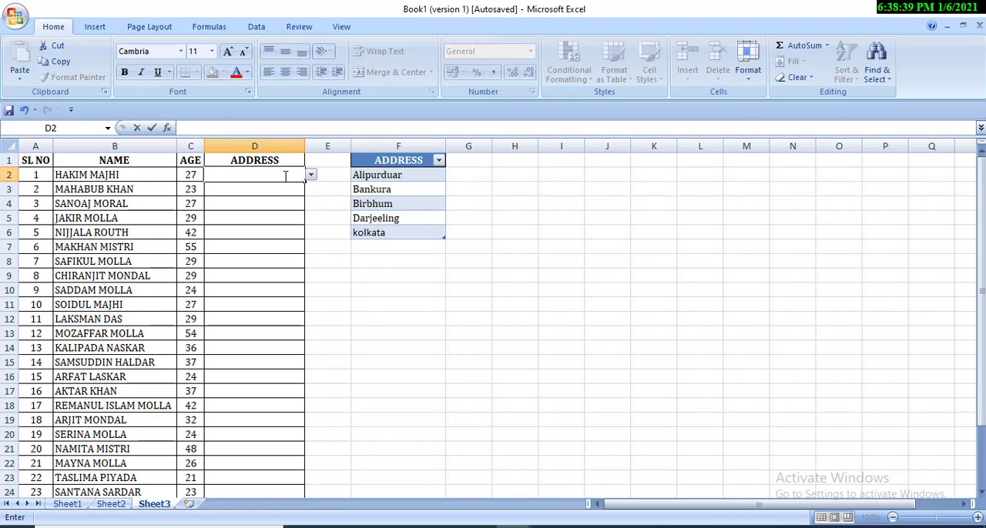
{"action": "left_click", "coordinate": [275, 192]}
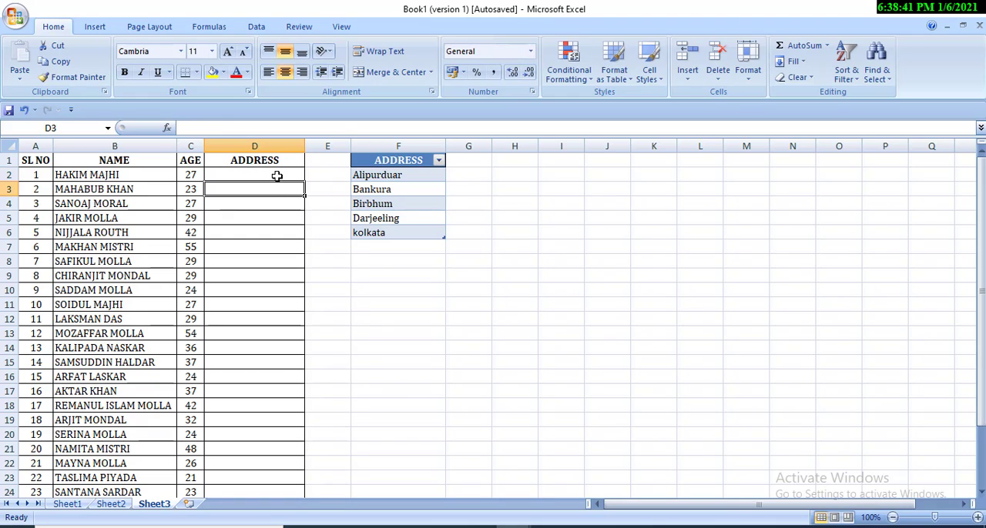
Step: Fill the empty drop-down cell D2 down the ADDRESS column through D28, the last record's row
{"action": "left_click", "coordinate": [278, 176]}
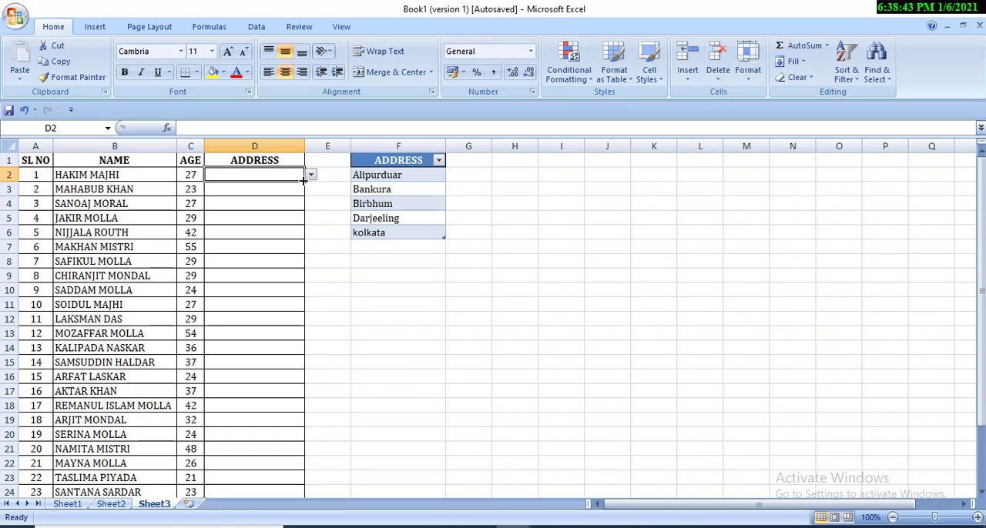
{"action": "left_click_drag", "start_coordinate": [304, 180], "coordinate": [286, 516]}
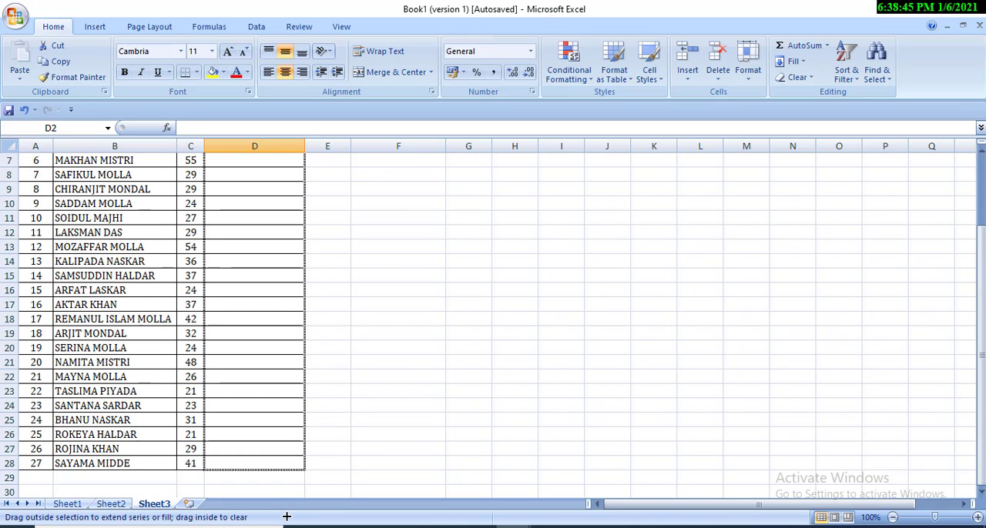
{"action": "left_click_drag", "start_coordinate": [282, 470], "coordinate": [282, 469]}
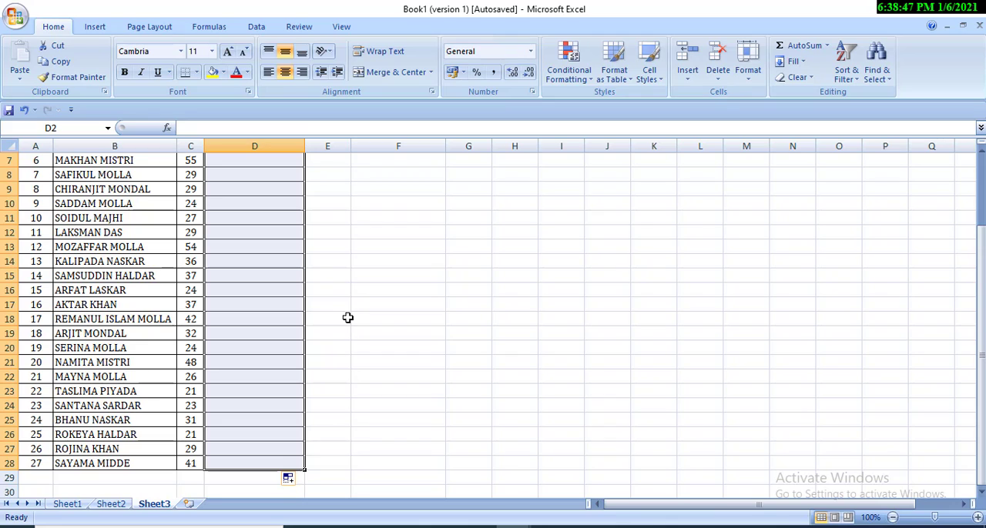
{"action": "scroll", "coordinate": [273, 308], "scroll_direction": "up", "scroll_amount": 2}
Step: Choose kolkata from the drop-down list as the address in cell D3
{"action": "left_click", "coordinate": [274, 216]}
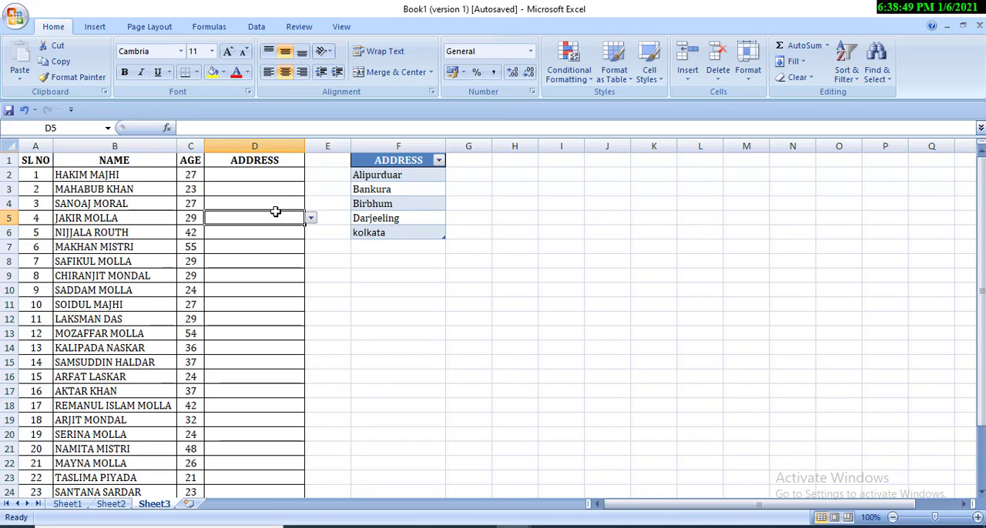
{"action": "left_click", "coordinate": [283, 193]}
{"action": "left_click", "coordinate": [310, 189]}
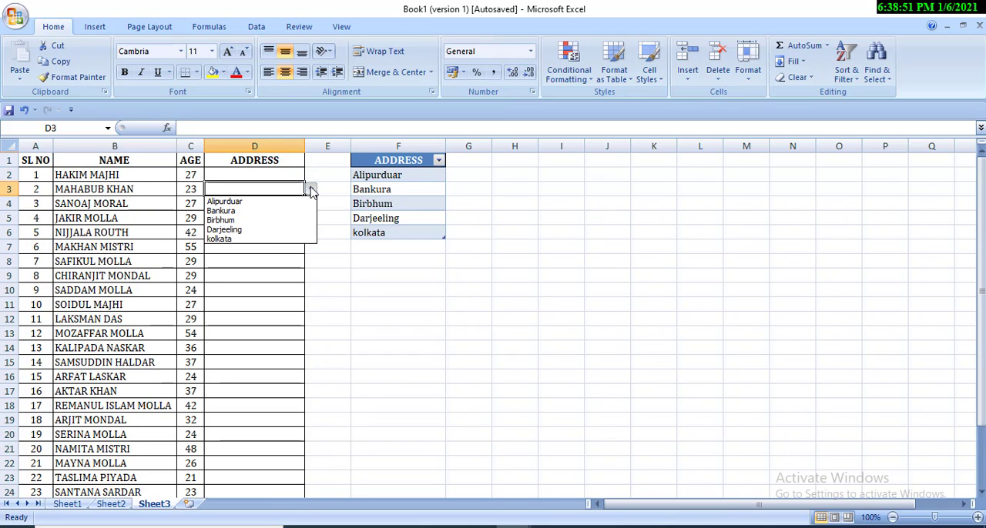
{"action": "left_click", "coordinate": [280, 241]}
Step: Enter howrah in F7 directly below the last row of the ADDRESS table
{"action": "left_click", "coordinate": [403, 247]}
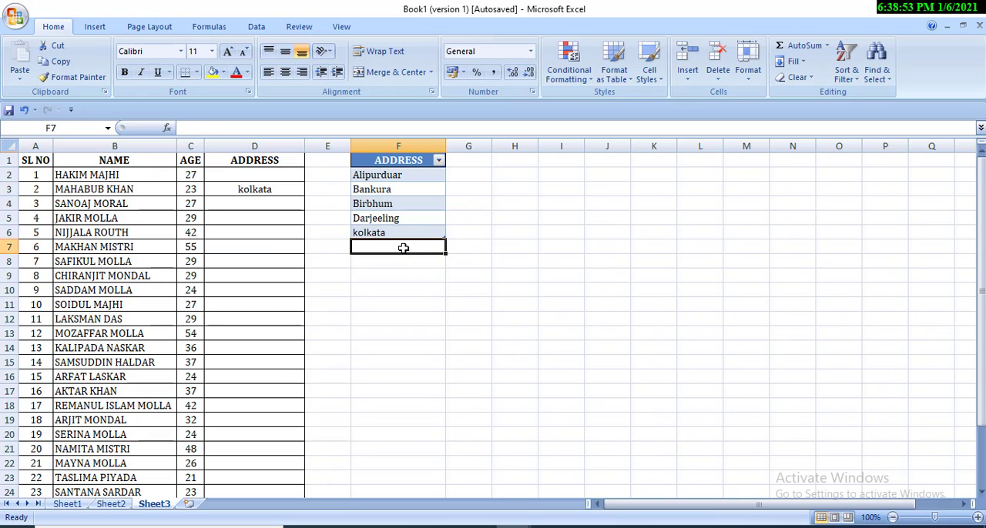
{"action": "type", "text": "ho"}
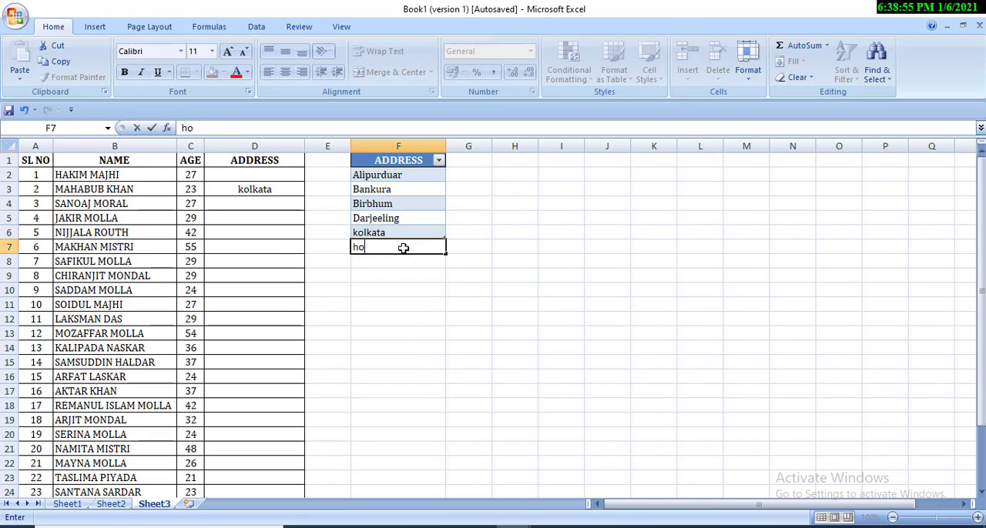
{"action": "type", "text": "wrah"}
{"action": "key", "text": "Return"}
Step: Choose howrah from the drop-down list as the address in cell D7
{"action": "left_click", "coordinate": [258, 247]}
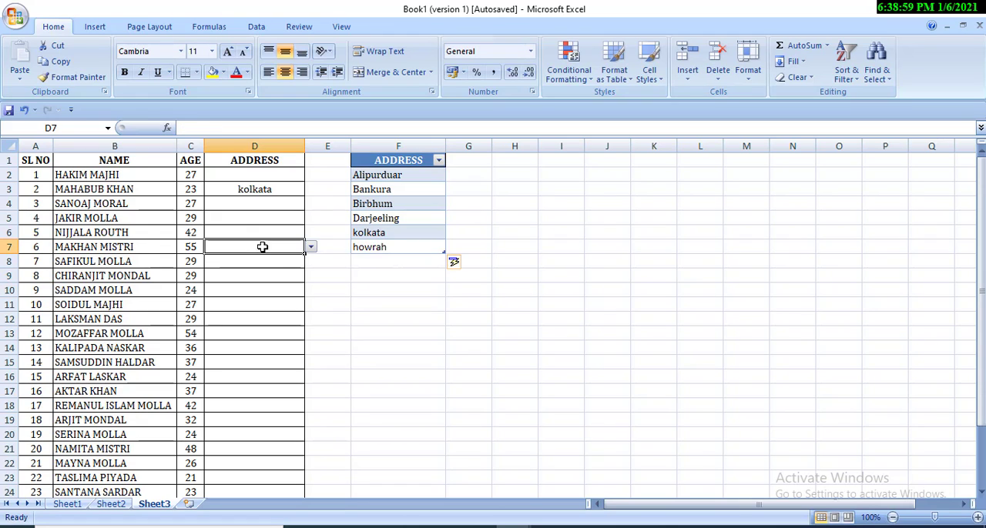
{"action": "left_click", "coordinate": [310, 248]}
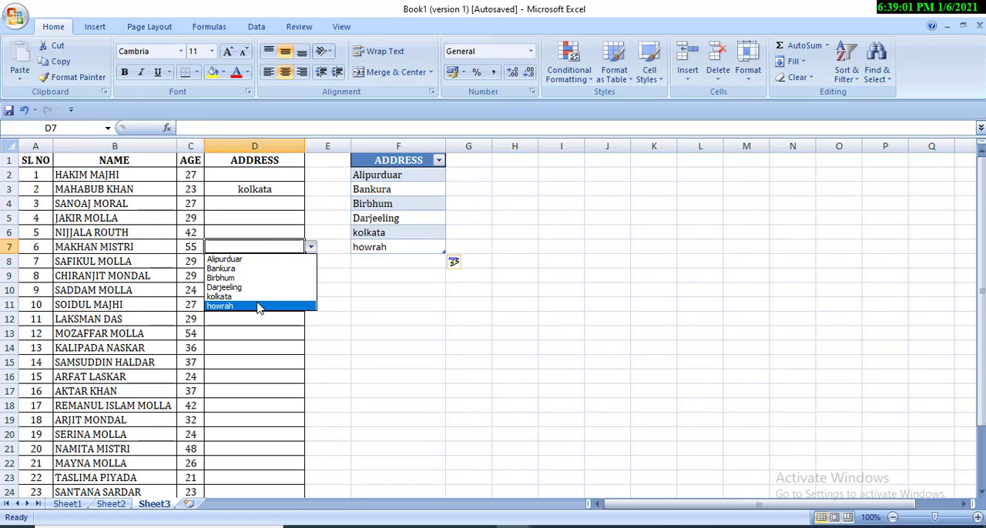
{"action": "left_click", "coordinate": [262, 307]}
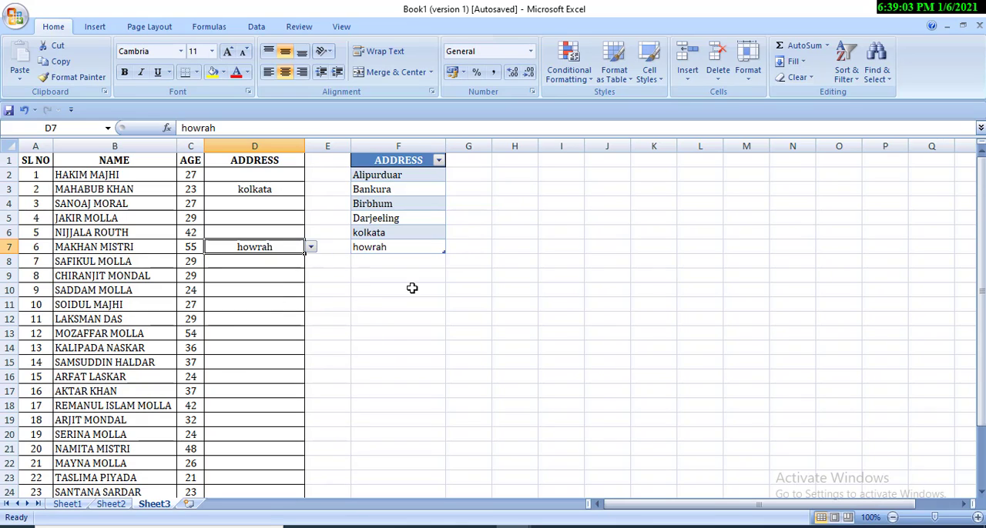